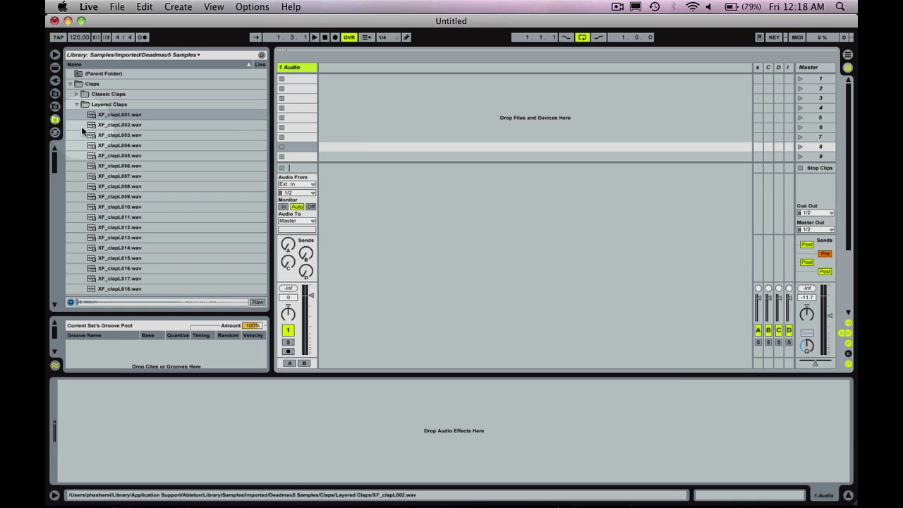
- Collapse the clap folders and select Drum Rack under Live Devices > Instruments
click(76, 105)
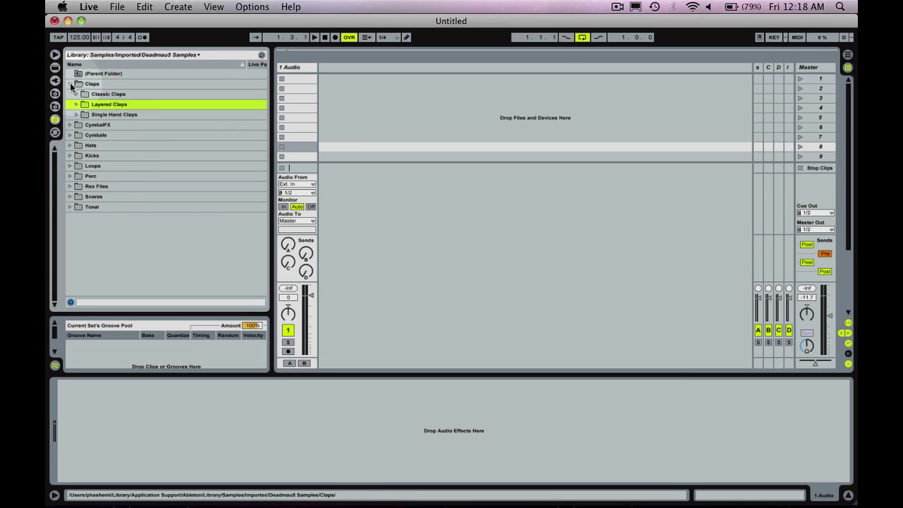
click(71, 84)
click(54, 67)
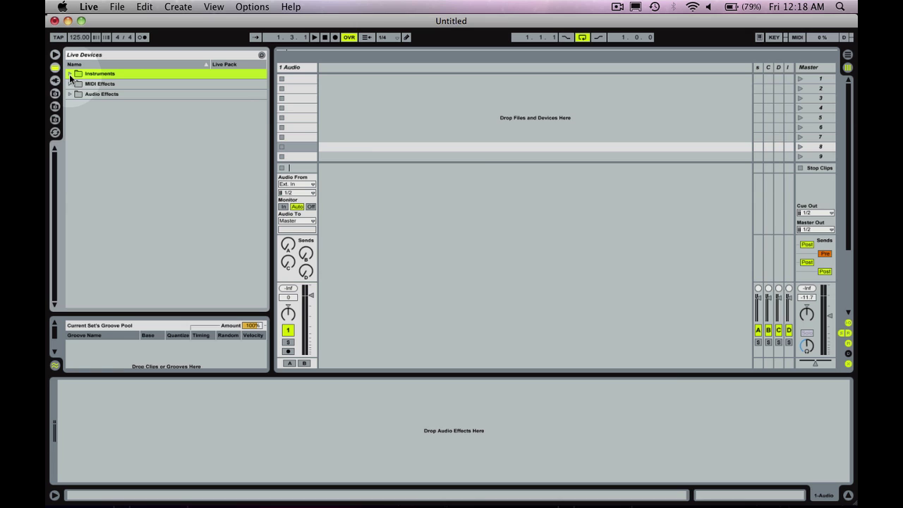
click(70, 74)
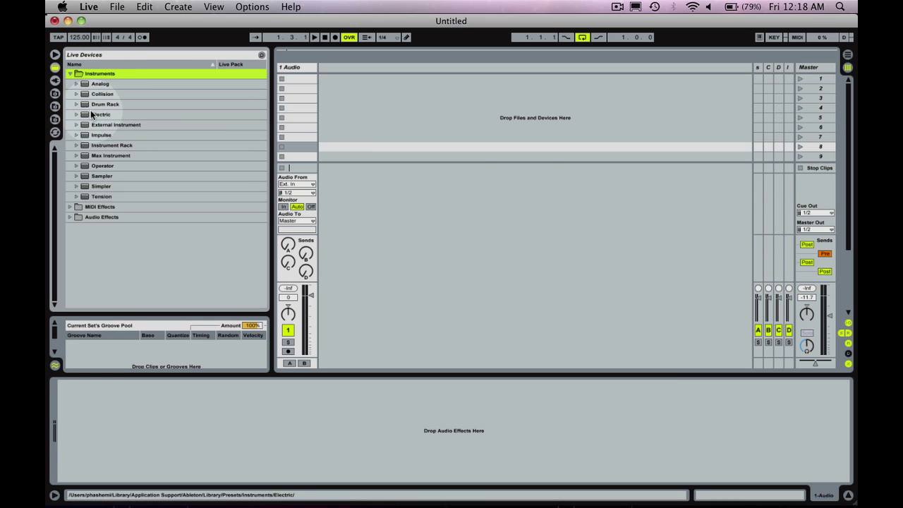
click(89, 106)
- Drag Drum Rack into Session View to create the MIDI track 2 Drum Rack and select it
drag(84, 108, 342, 92)
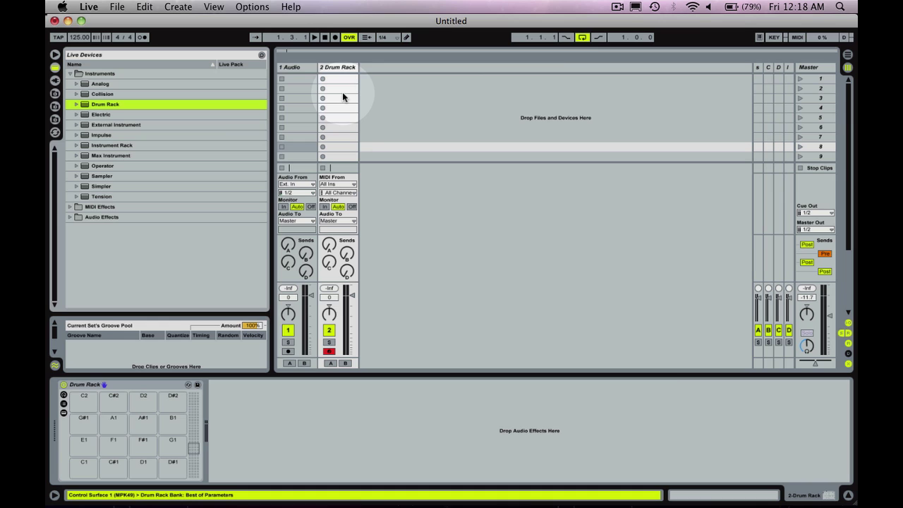
click(346, 74)
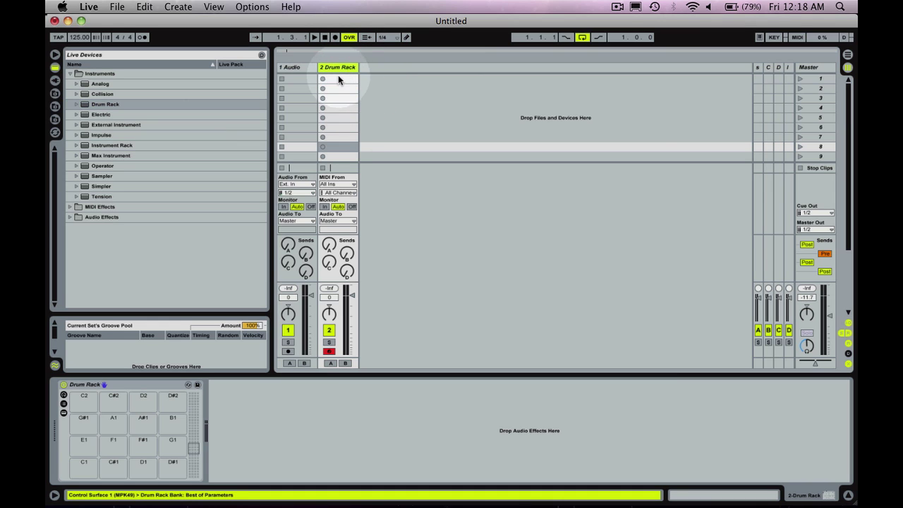
click(398, 135)
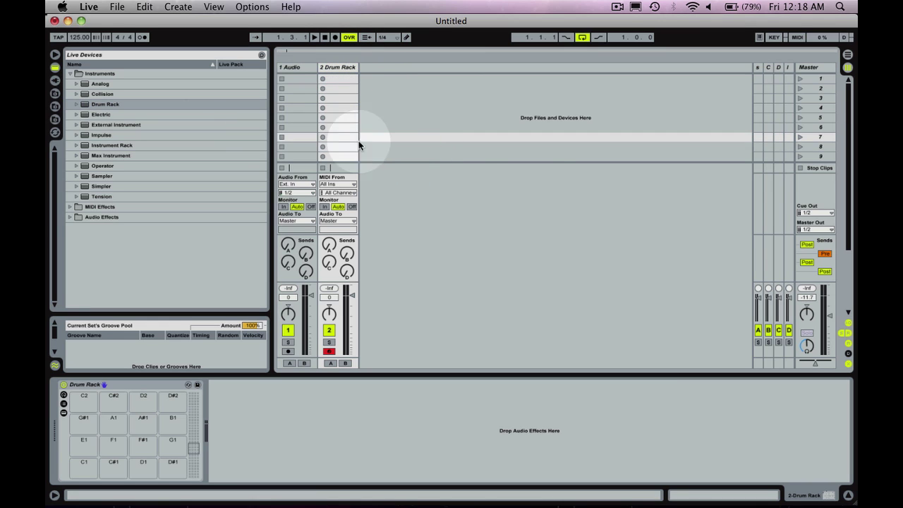
click(334, 79)
click(219, 107)
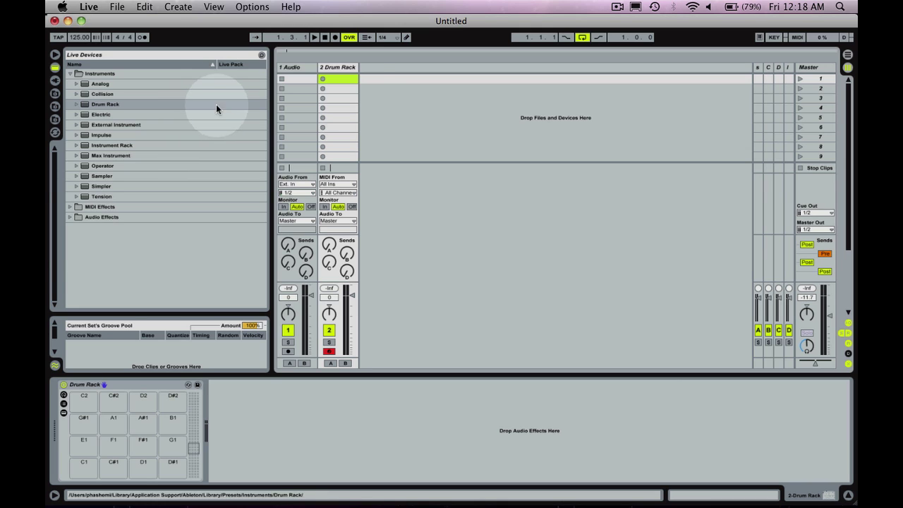
click(343, 68)
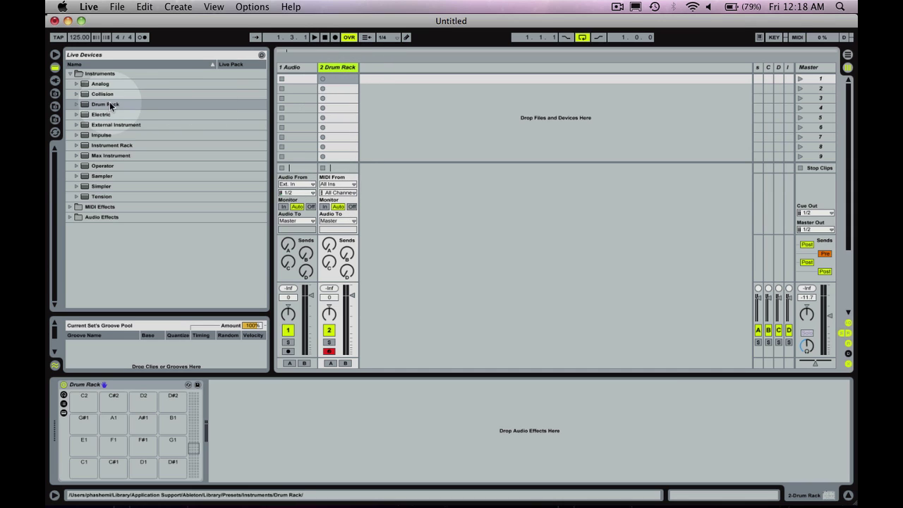
- Load XF_KickBig01 from the Deadmau5 Big Kicks folder onto pad C1
click(56, 121)
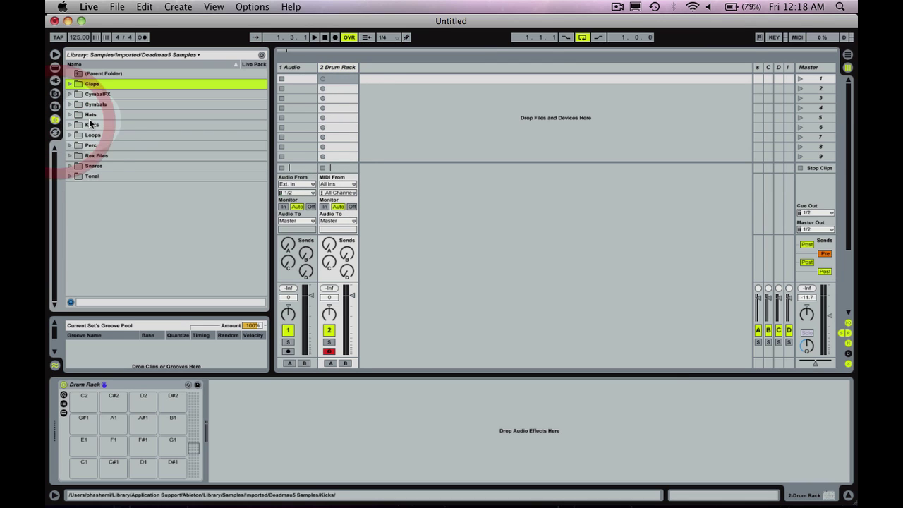
click(70, 125)
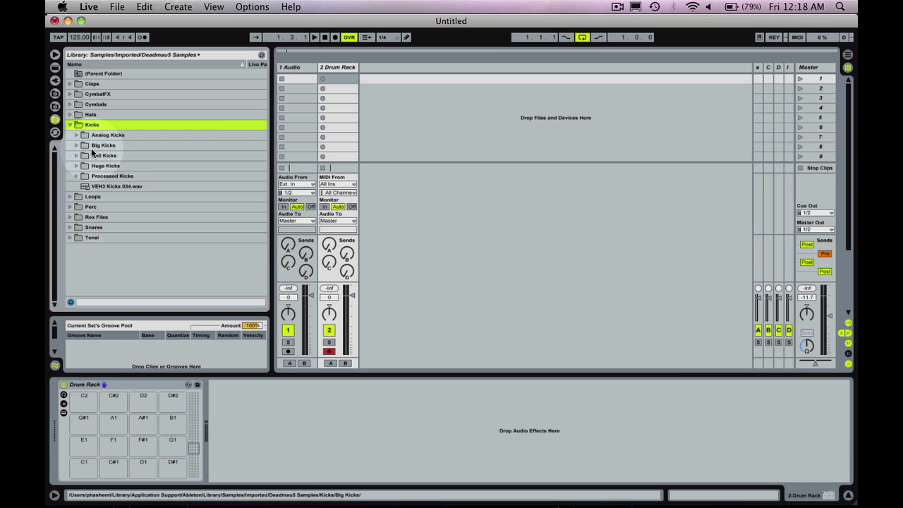
click(81, 146)
click(99, 165)
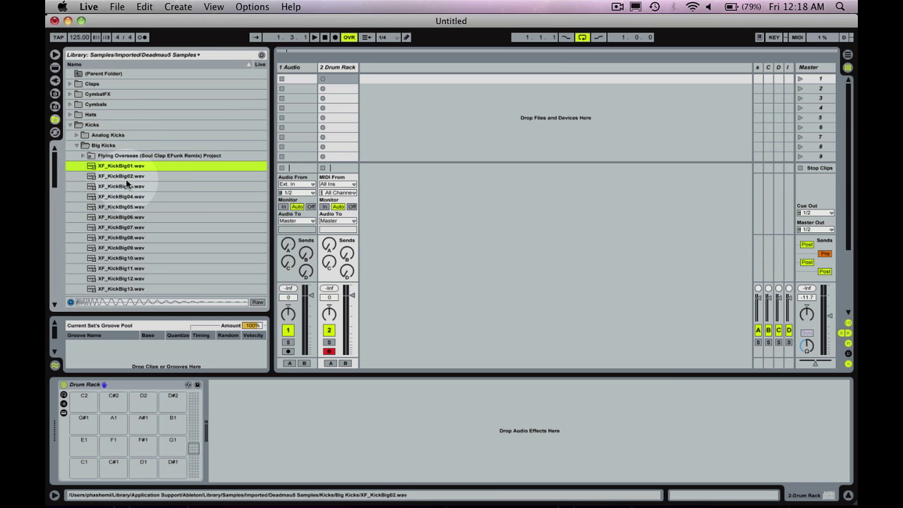
drag(127, 167, 83, 464)
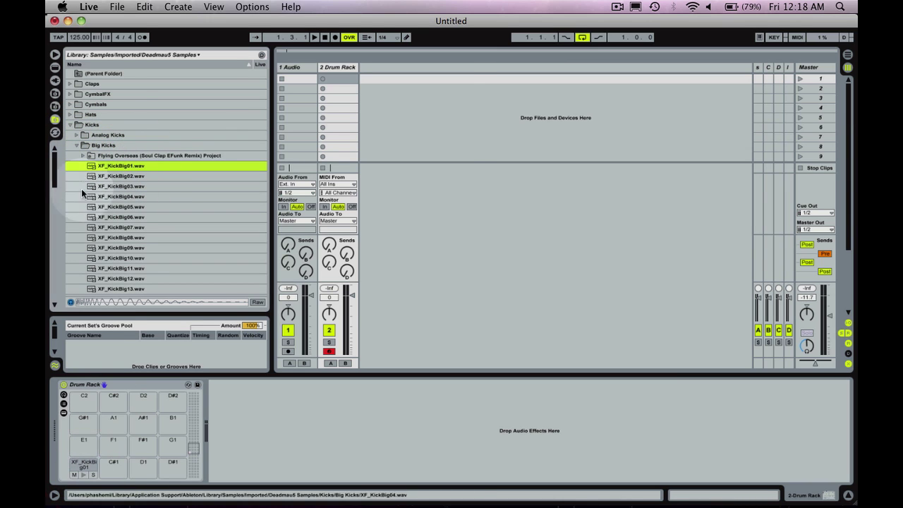
- Load XF_SnrLayer02 from the Layered snares folder onto pad C#1
click(70, 124)
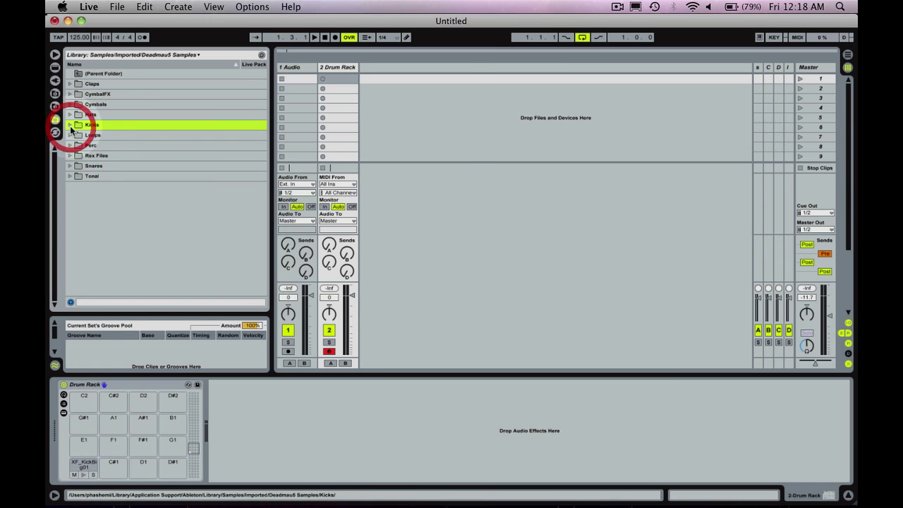
click(71, 165)
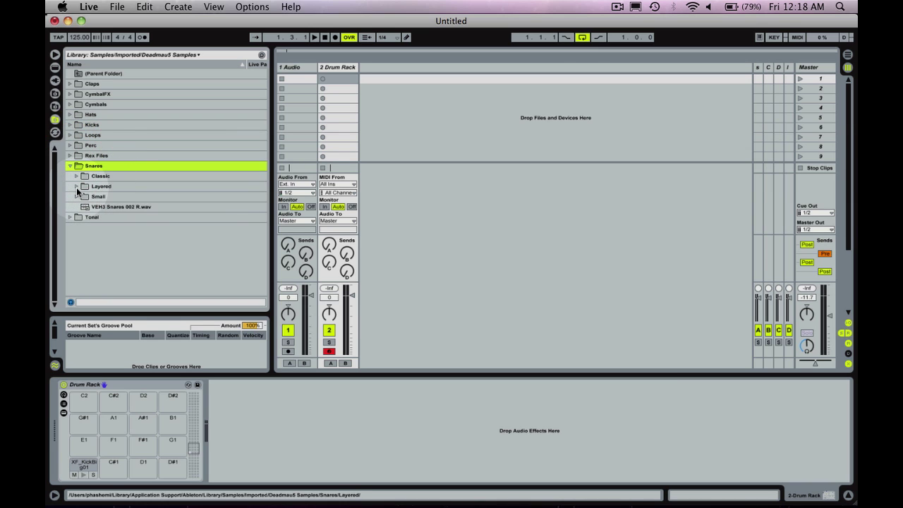
click(76, 187)
click(124, 205)
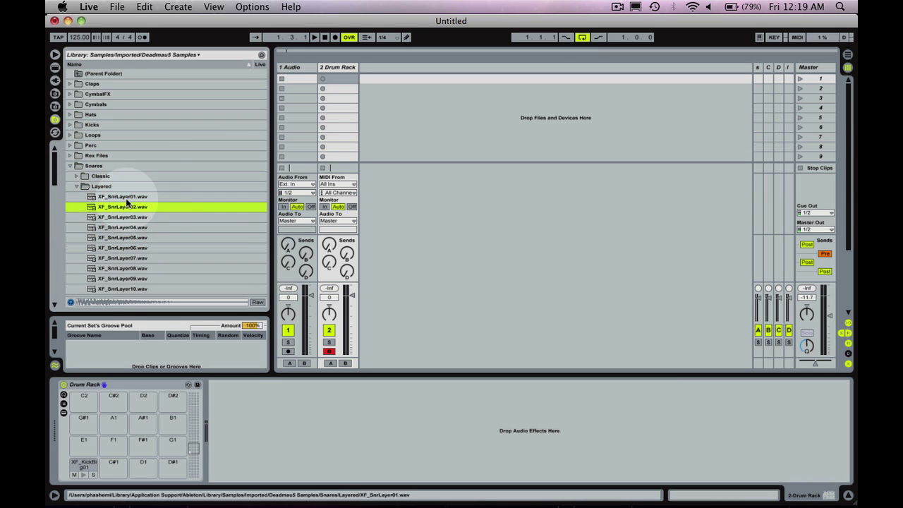
drag(125, 206, 113, 464)
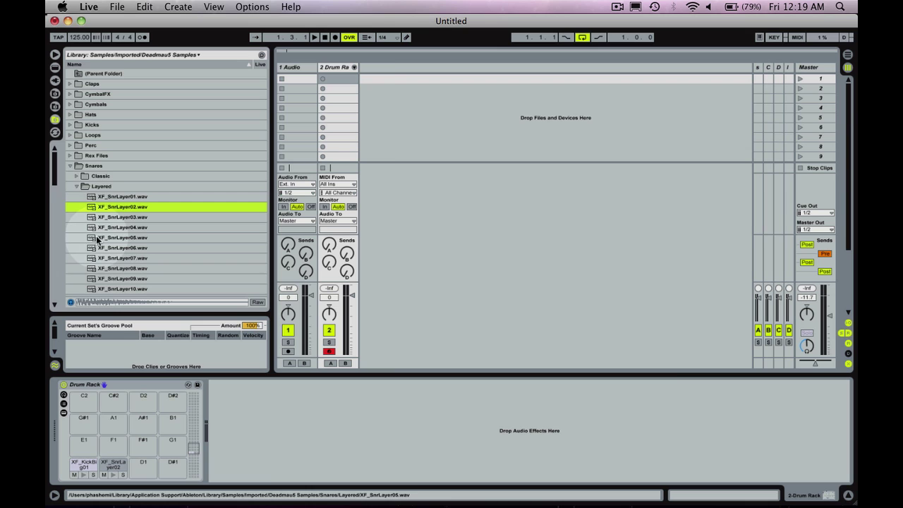
- Load XF_clapL002 from the Layered Claps folder onto pad D1
click(70, 165)
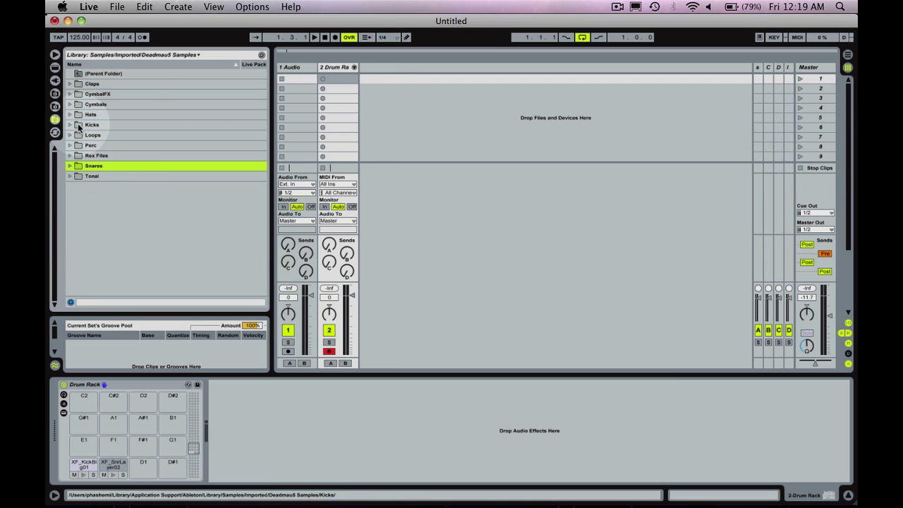
click(70, 83)
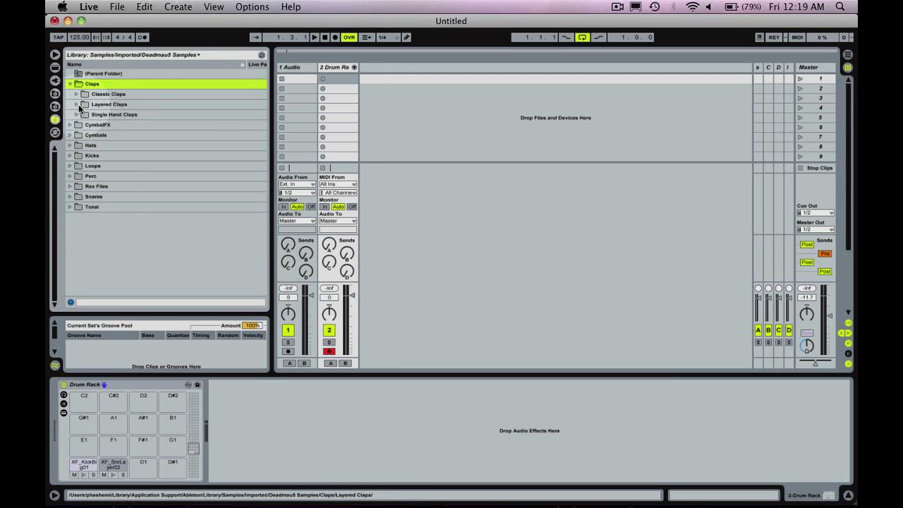
click(77, 105)
click(113, 145)
click(115, 124)
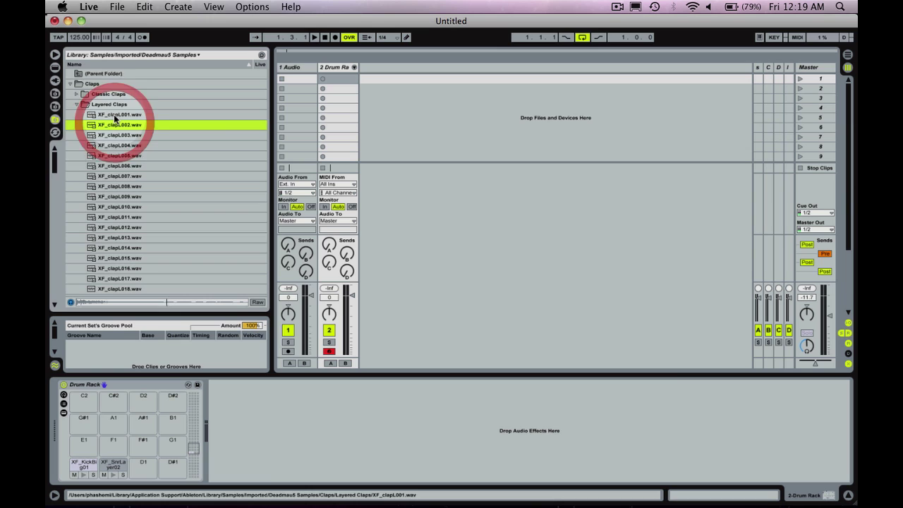
drag(115, 124, 143, 463)
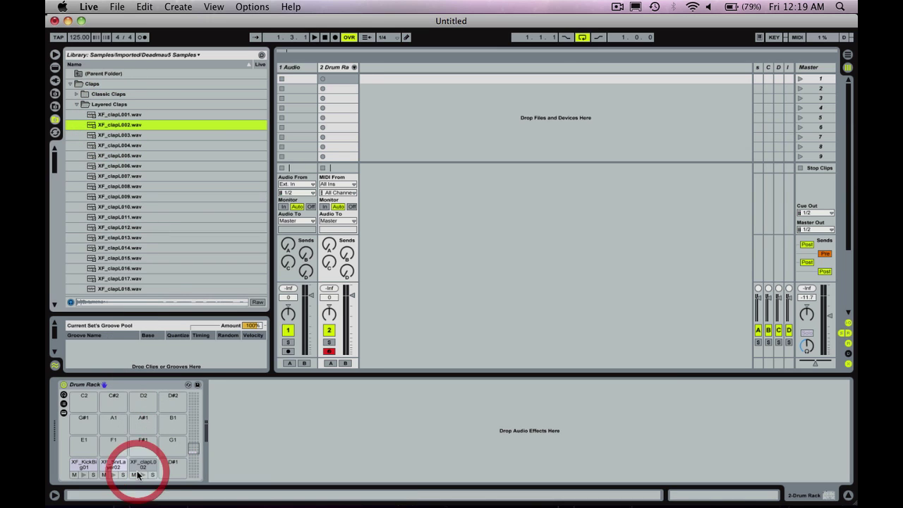
- Load XF_HatReal02 from the Real hats folder onto pad D#1
click(77, 104)
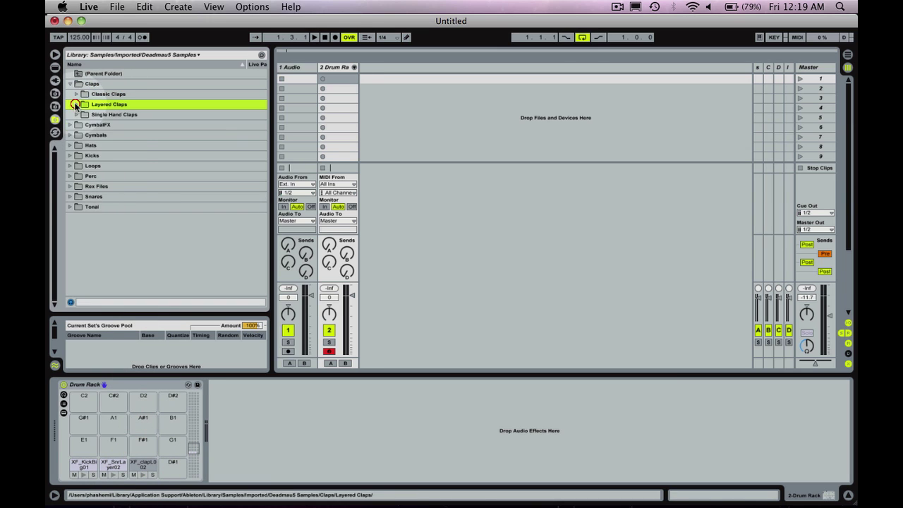
click(70, 145)
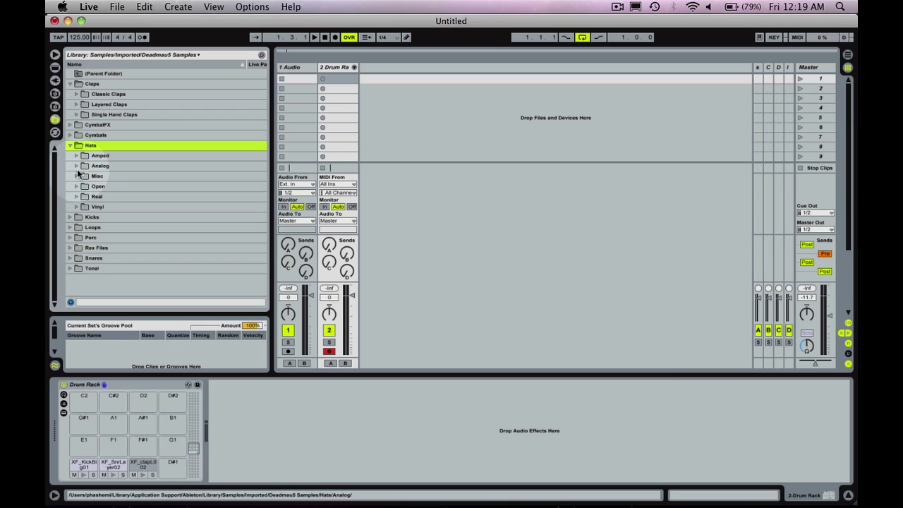
click(77, 197)
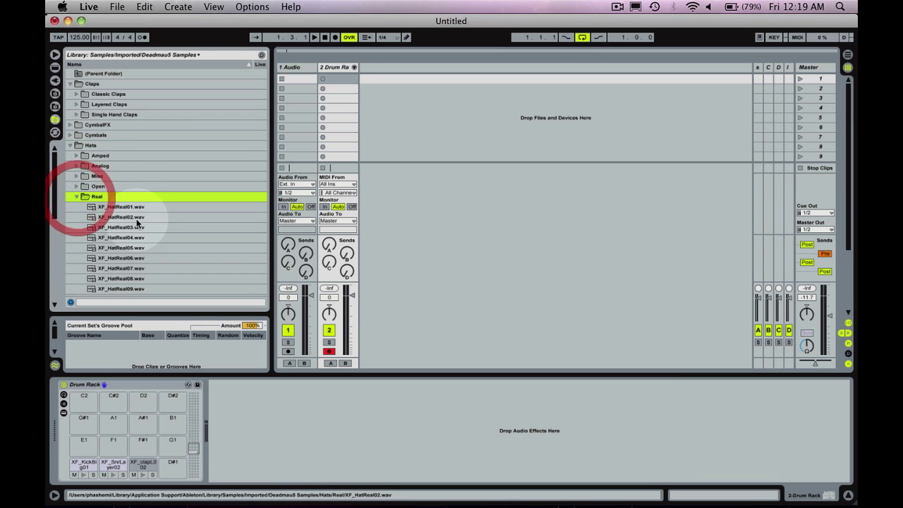
click(138, 218)
drag(134, 221, 172, 469)
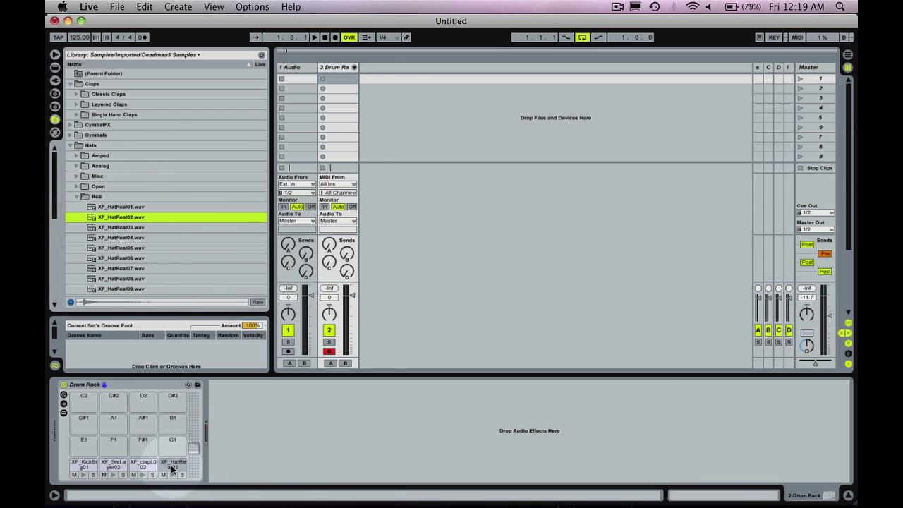
click(375, 117)
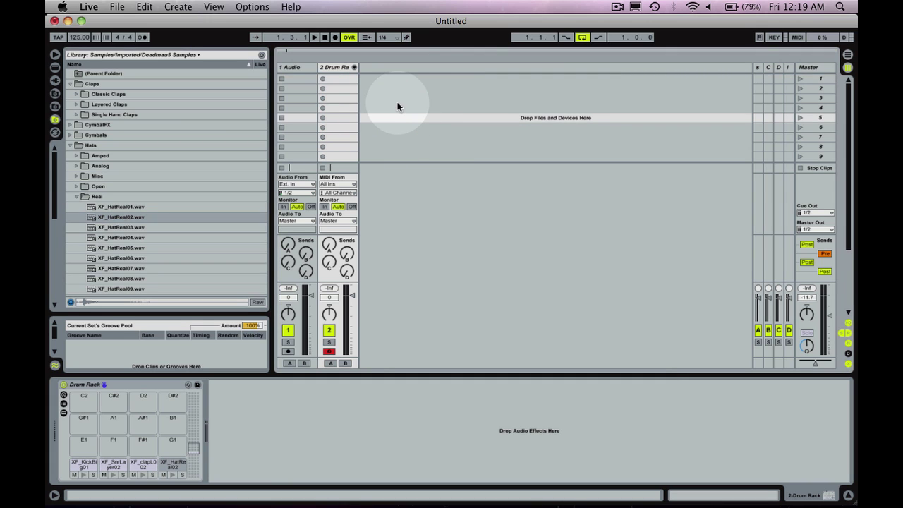
- Add four audio tracks and name them kick, snare, clap and hat
key(super+t)
key(super+t)
key(super+t)
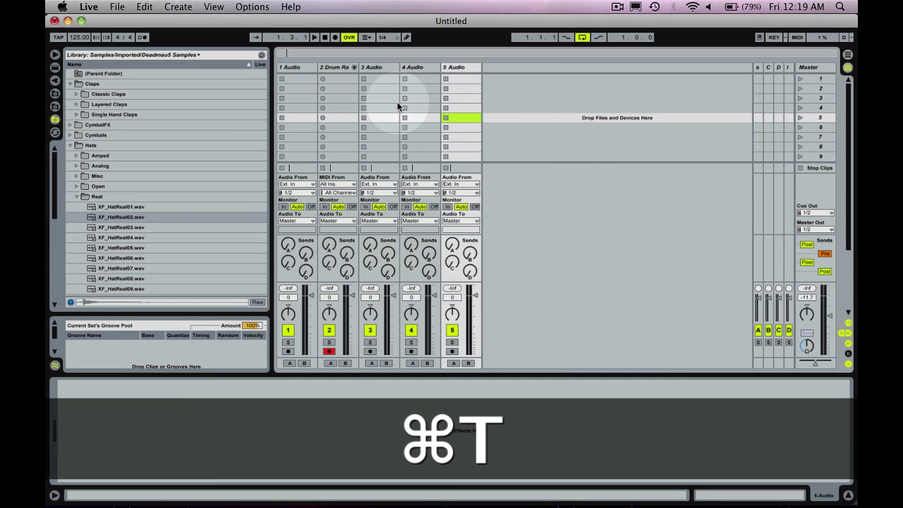
key(super+t)
click(385, 68)
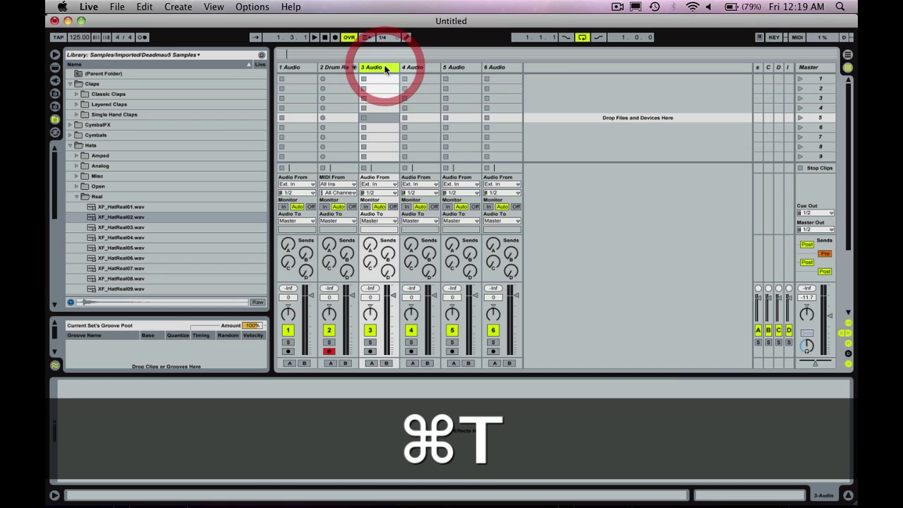
key(super+r)
text(kick)
key(Tab)
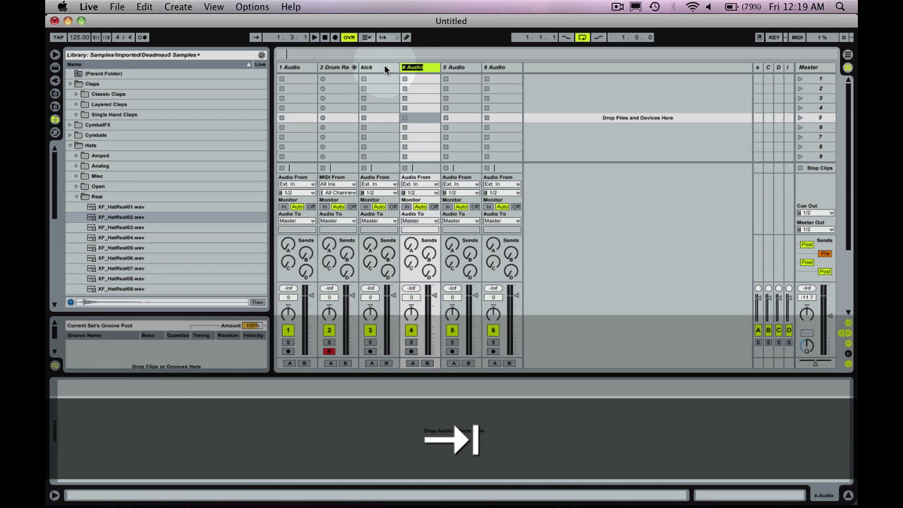
text(snare)
key(Tab)
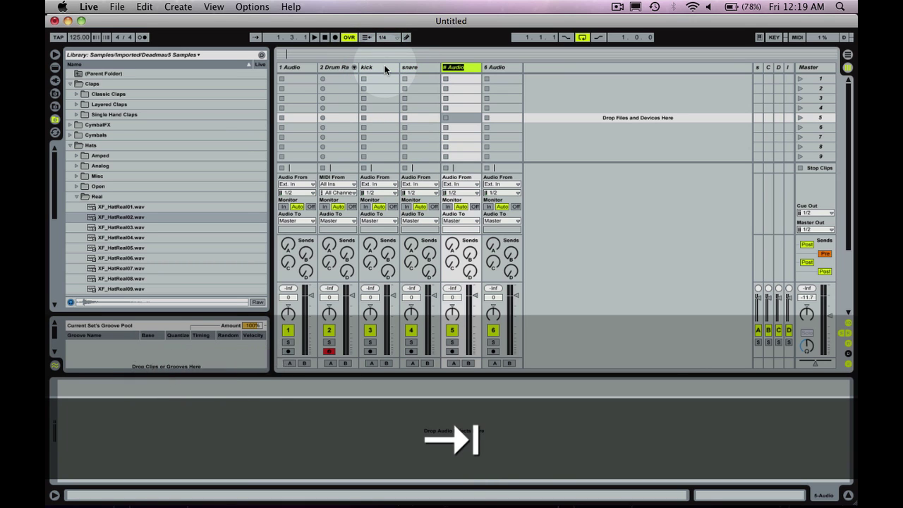
text(clap)
key(Tab)
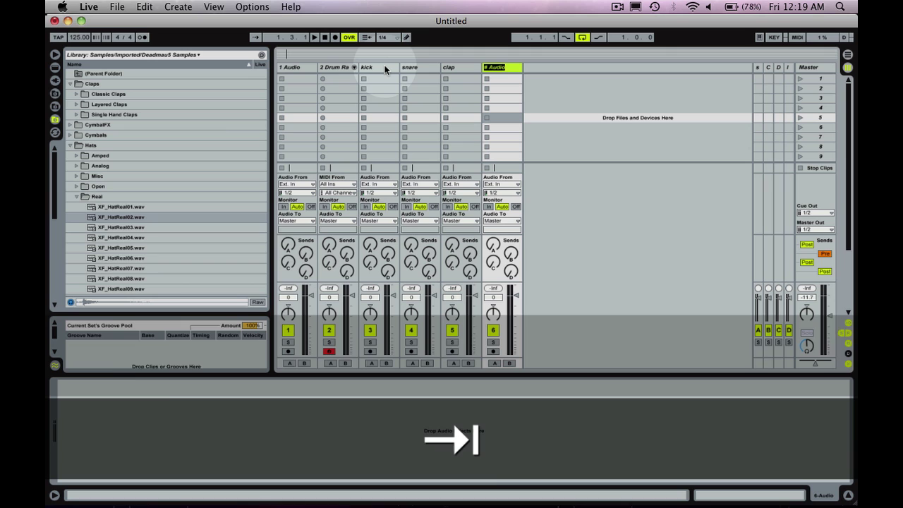
text(hat)
key(Return)
- Group the four drum tracks and name the group drums
click(384, 67)
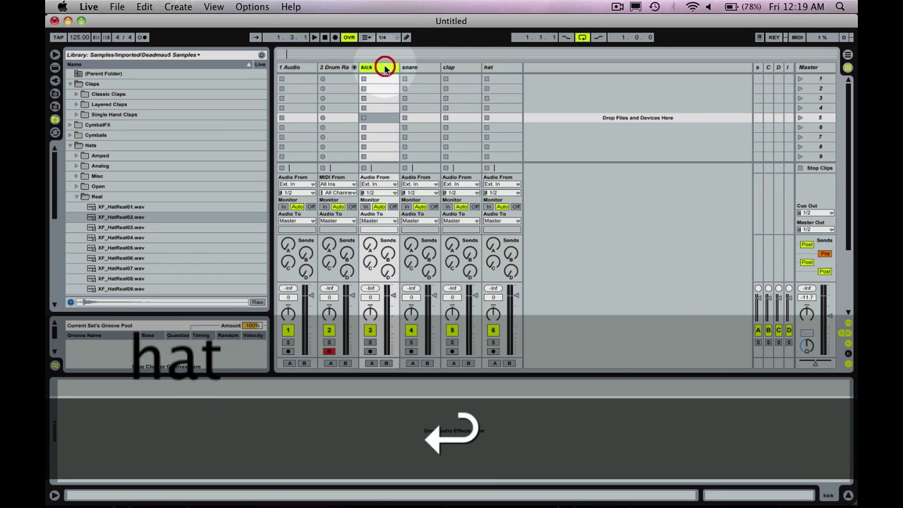
shift+click(495, 67)
key(super+g)
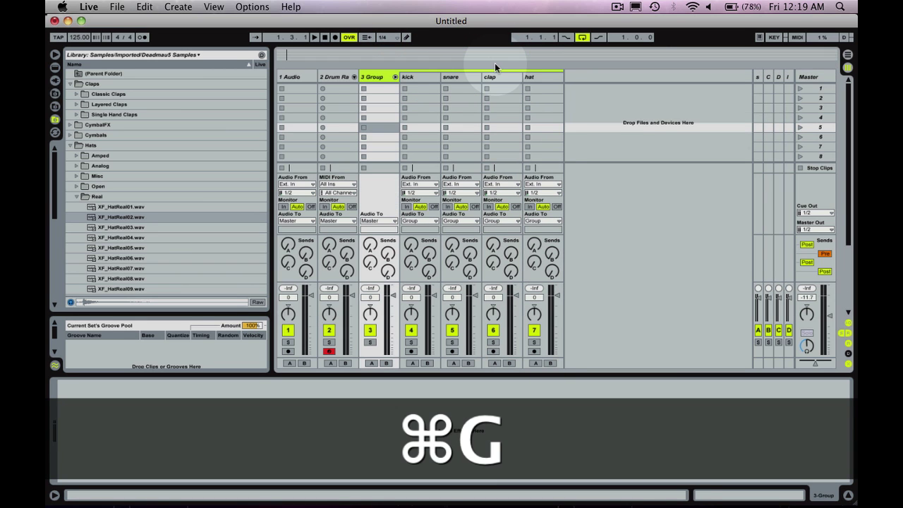
key(super+r)
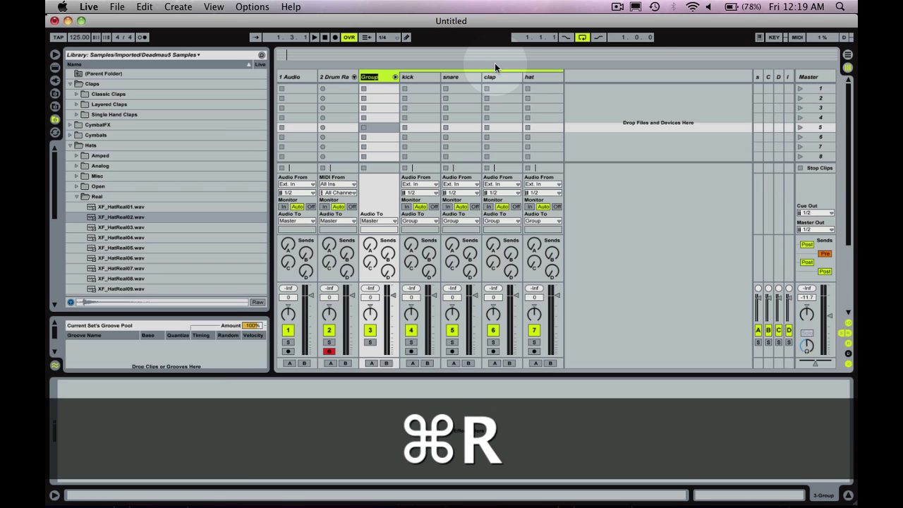
text(drums)
key(Return)
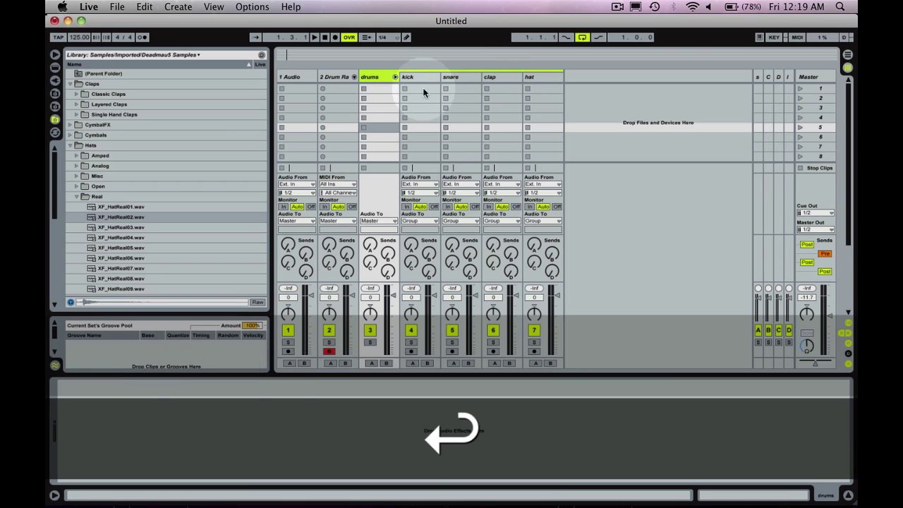
- Route kick and snare inputs from 2-Drum Rack's KickBig01 and SnrLayer02 chains at Pre FX
click(419, 187)
click(423, 228)
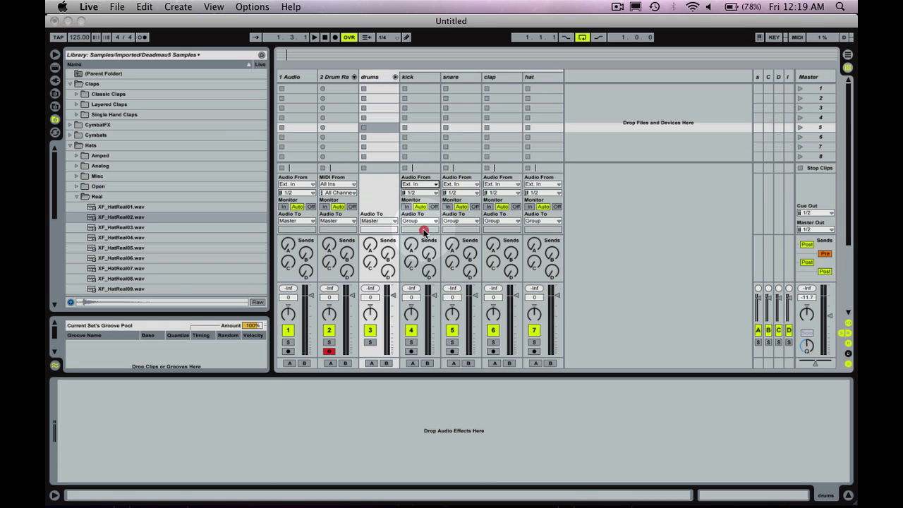
click(422, 193)
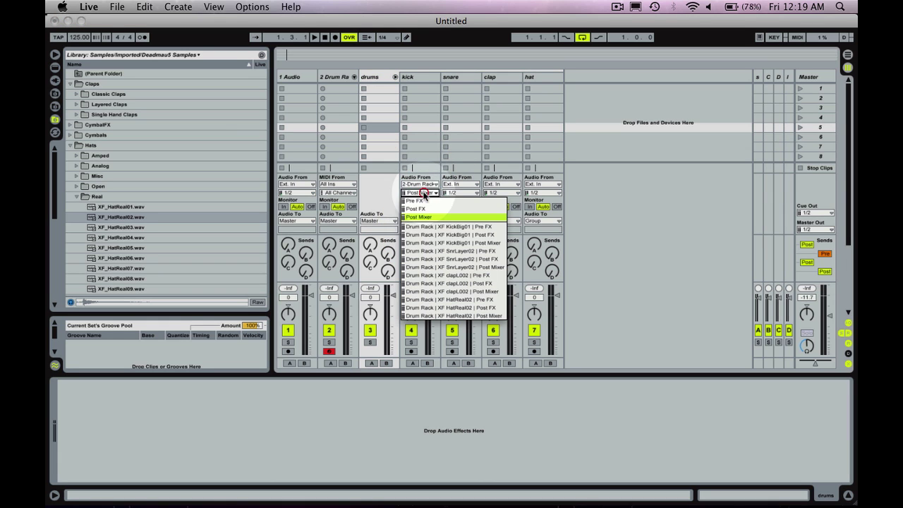
click(428, 227)
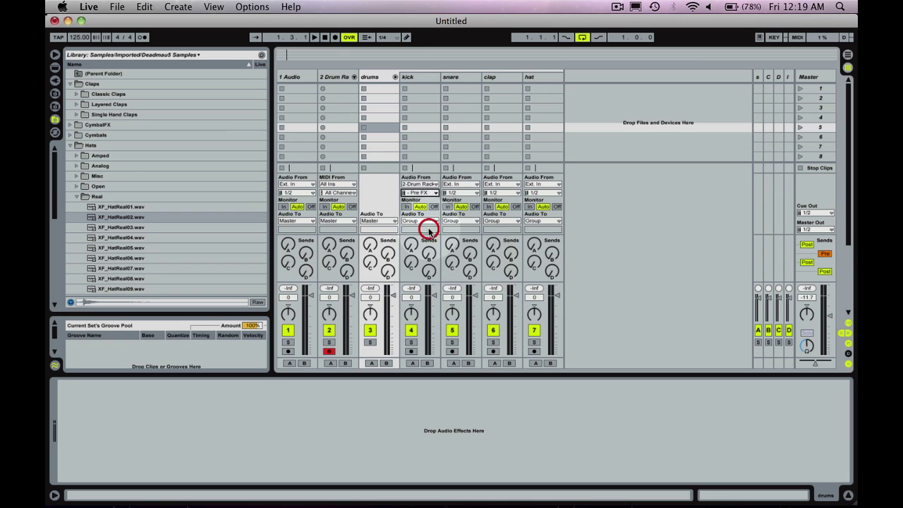
click(460, 223)
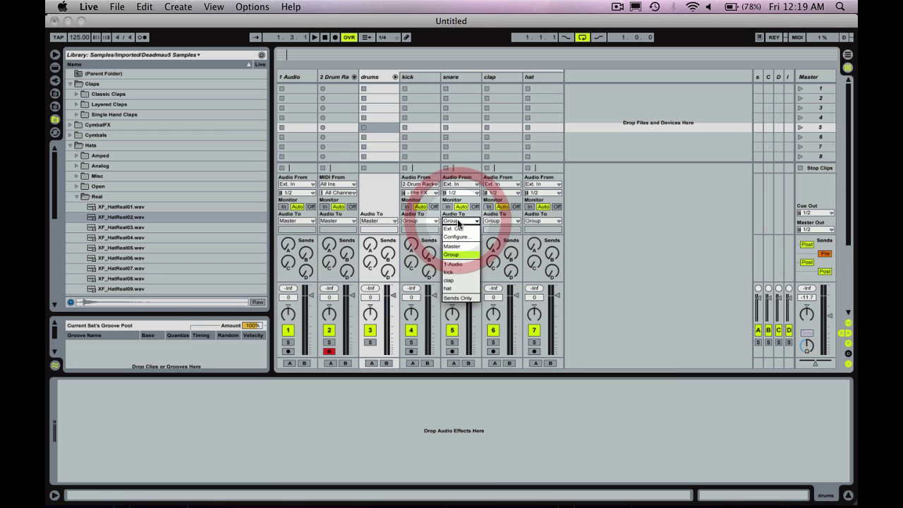
click(459, 222)
click(455, 185)
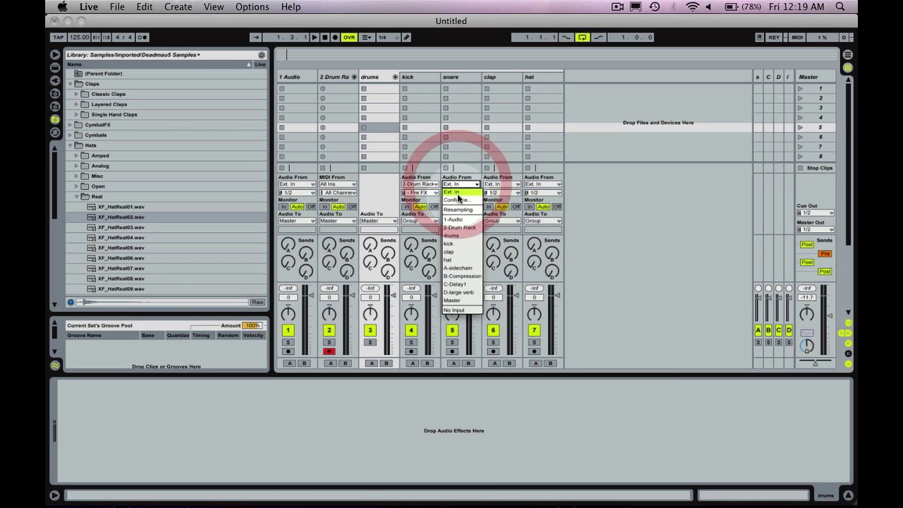
click(461, 229)
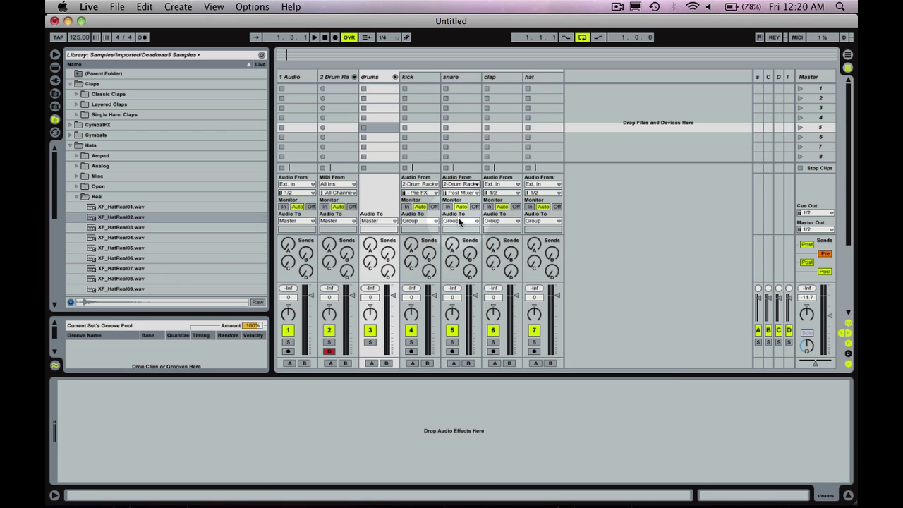
click(460, 192)
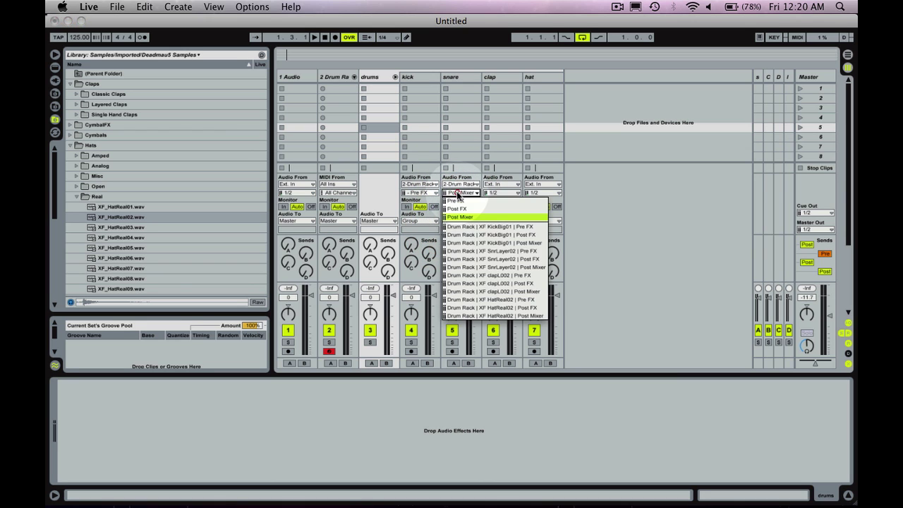
click(489, 243)
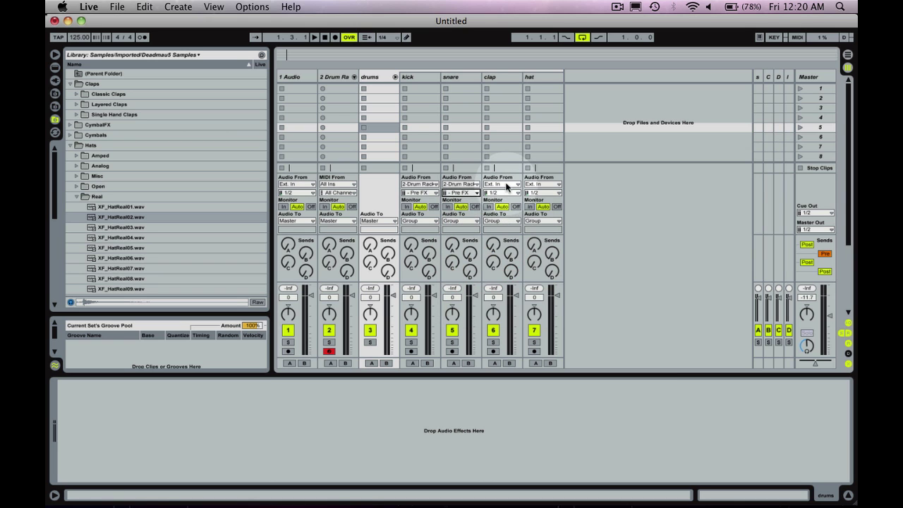
- Route clap and hat inputs from 2-Drum Rack's clapL002 and HatReal02 chains at Pre FX
click(503, 184)
click(506, 228)
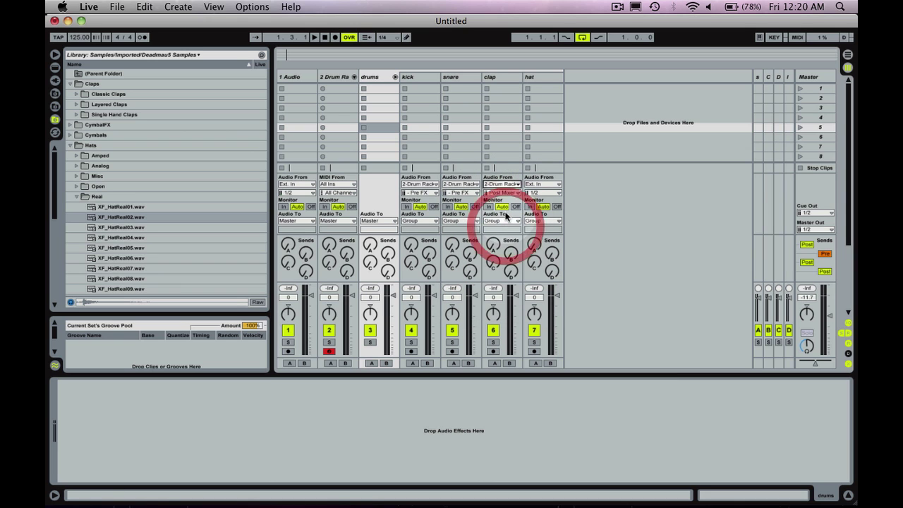
click(497, 192)
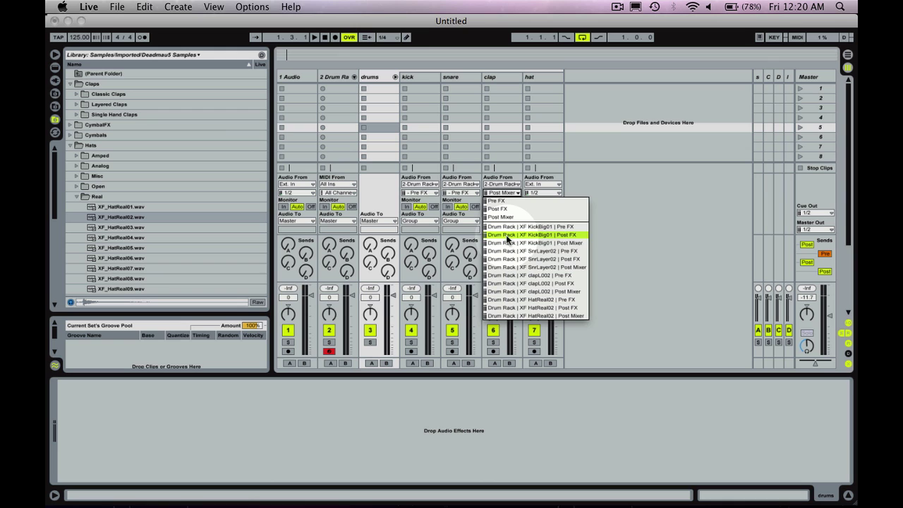
click(530, 275)
click(545, 185)
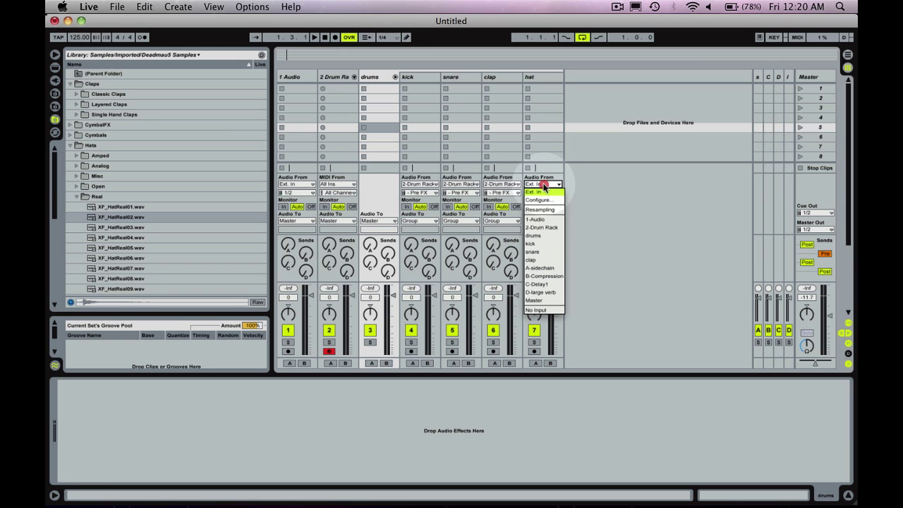
click(542, 227)
click(543, 192)
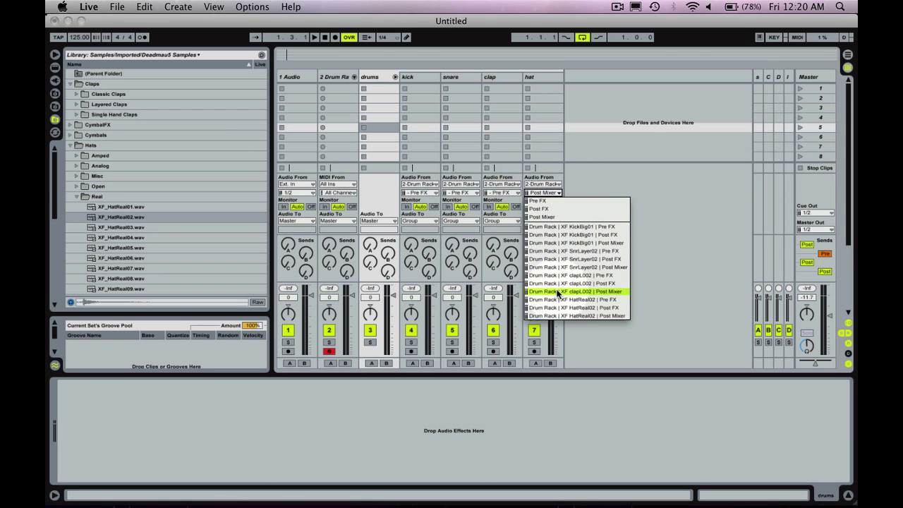
click(556, 299)
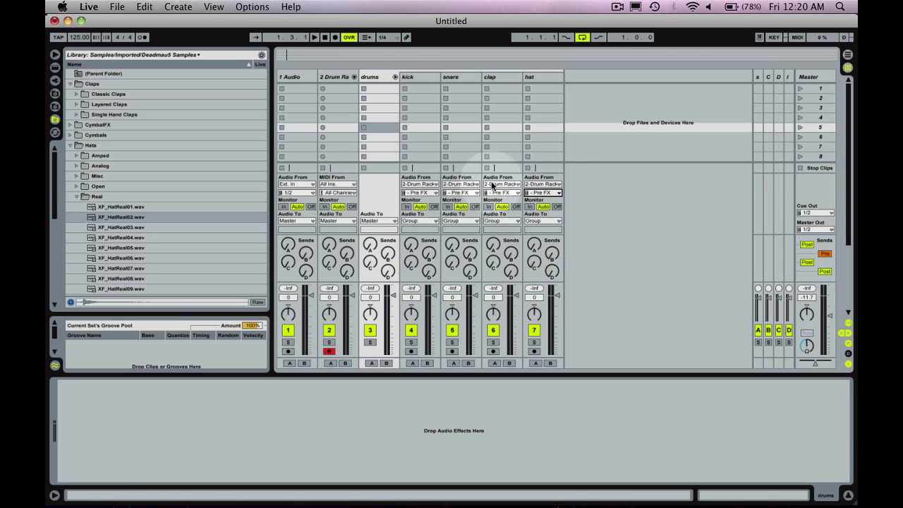
- Set Monitor to In on the kick, snare, clap and hat tracks
click(406, 207)
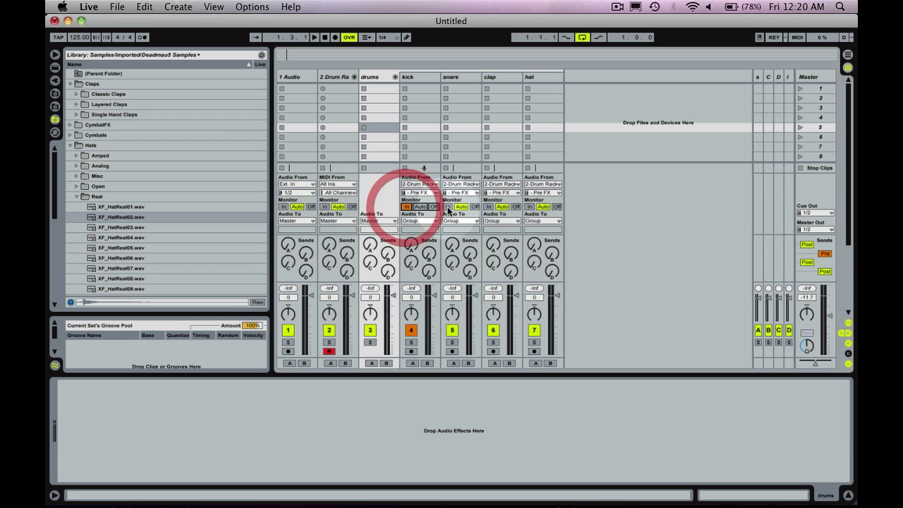
click(447, 207)
click(488, 207)
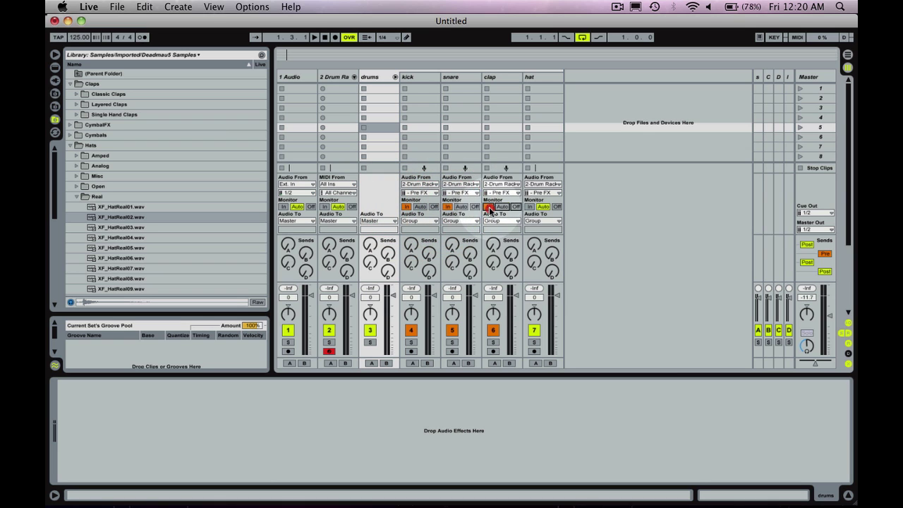
click(529, 206)
- Switch off the 2 Drum Rack track and confirm the kick pad still sounds
click(341, 77)
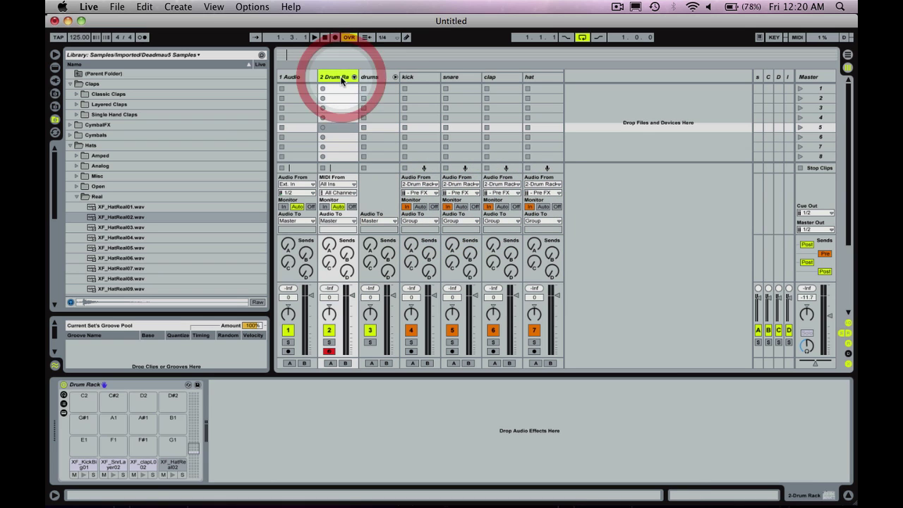
click(83, 476)
click(83, 476)
click(83, 477)
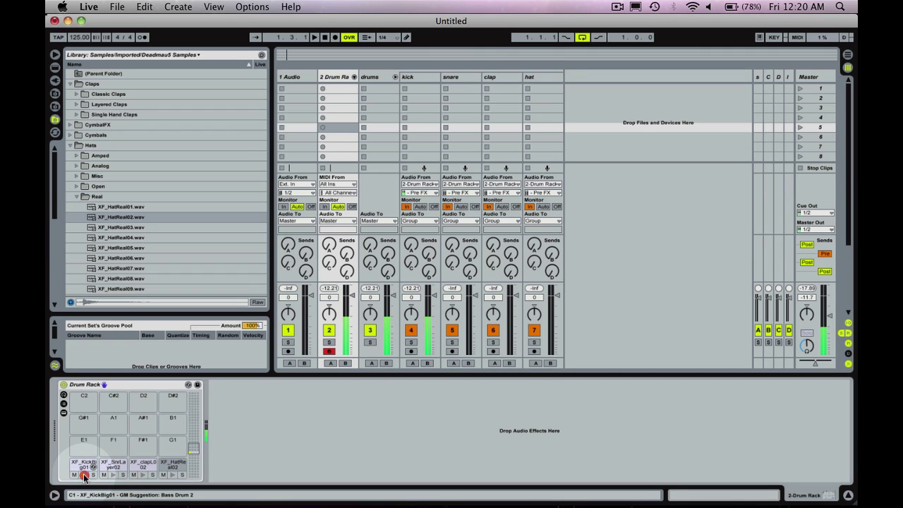
click(84, 476)
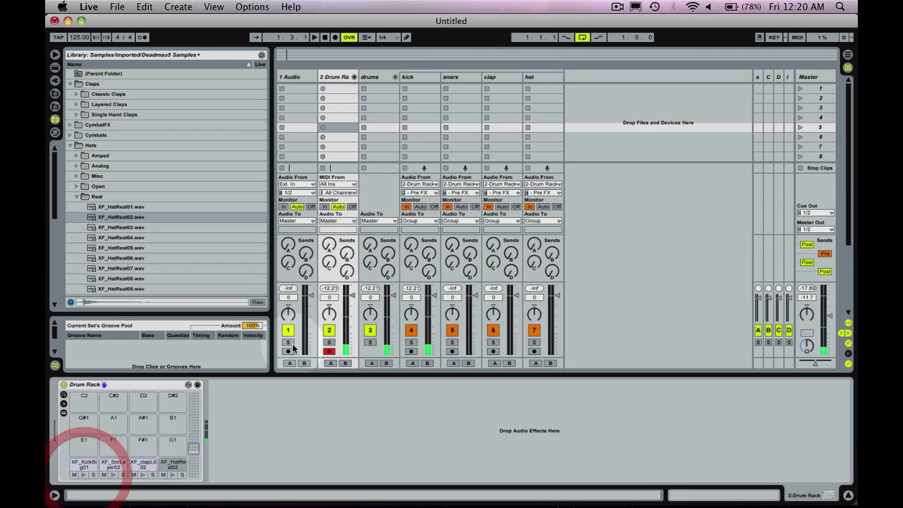
click(329, 331)
click(84, 476)
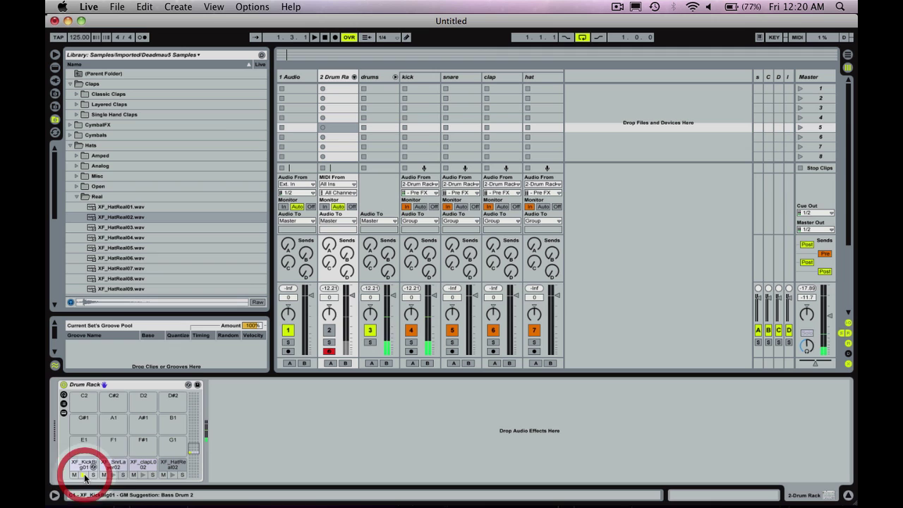
click(84, 475)
click(83, 475)
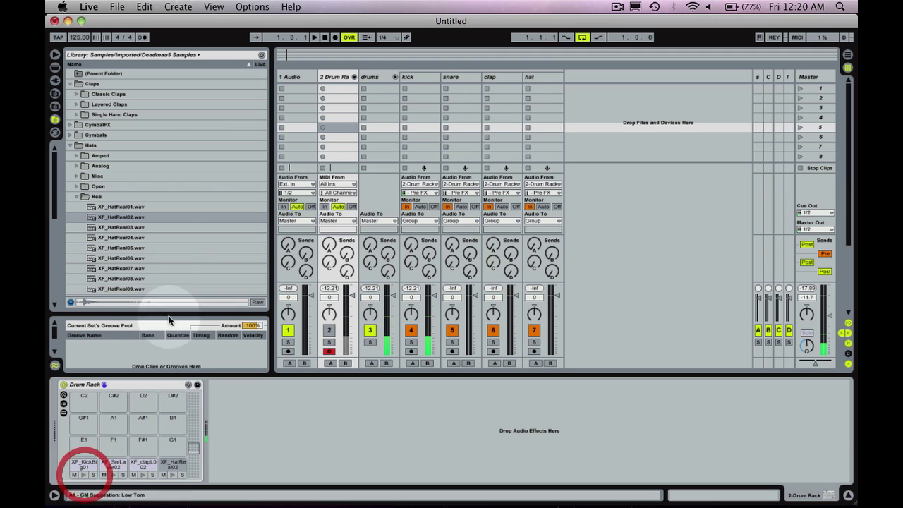
click(353, 79)
- Create a one-bar MIDI clip and place kicks on every beat with a 1/4 grid
double_click(345, 86)
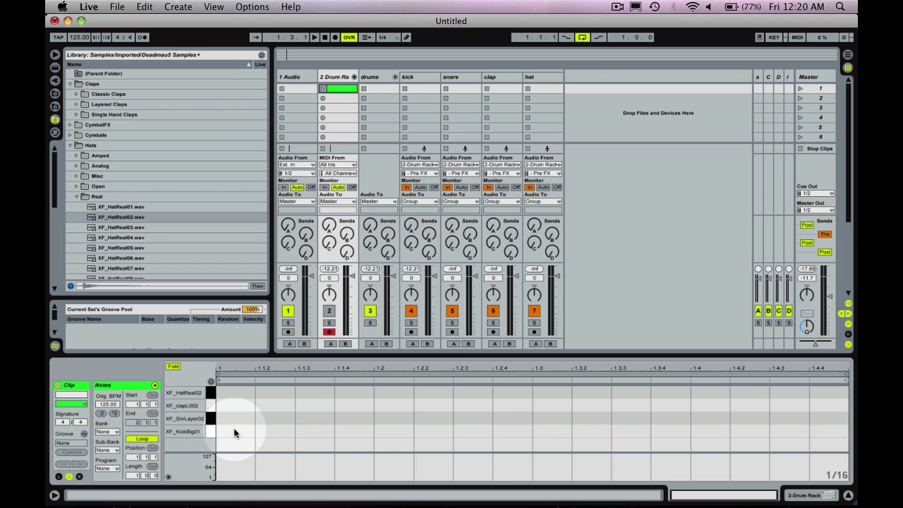
right_click(315, 431)
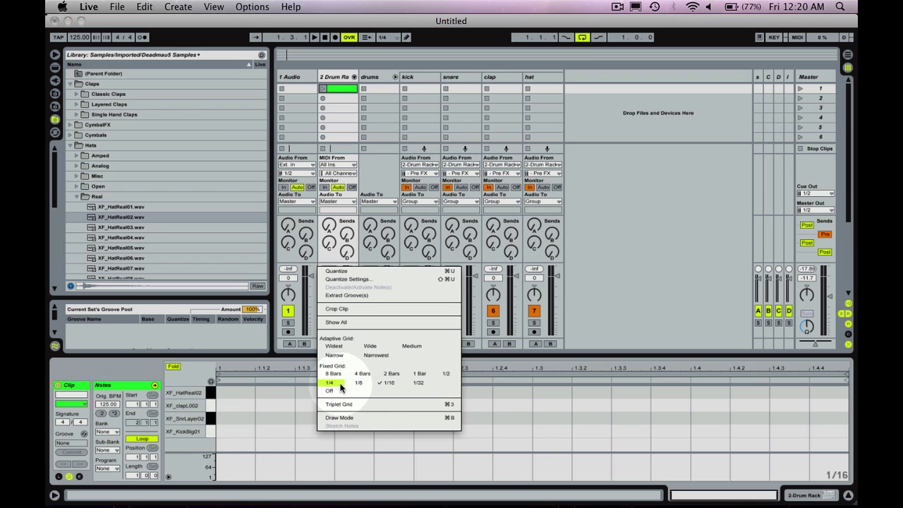
click(341, 383)
double_click(291, 430)
key(super+d)
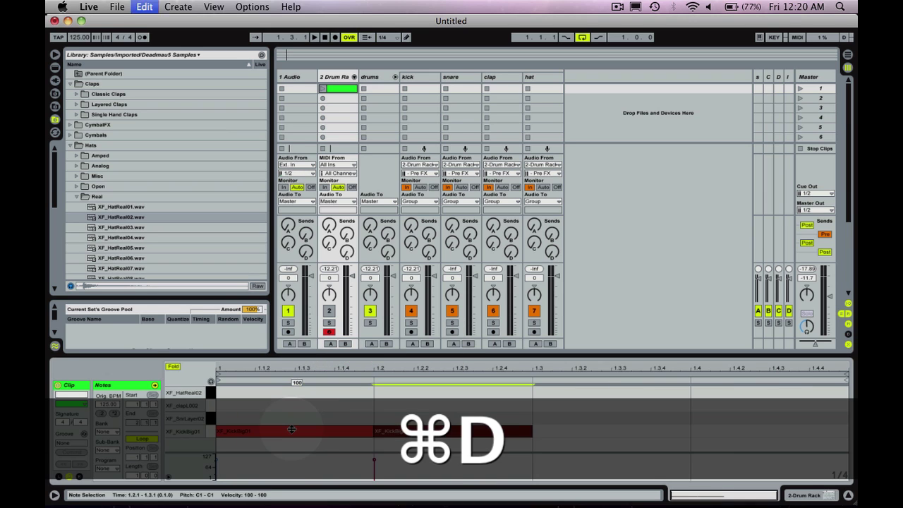
key(super+d)
key(super+d)
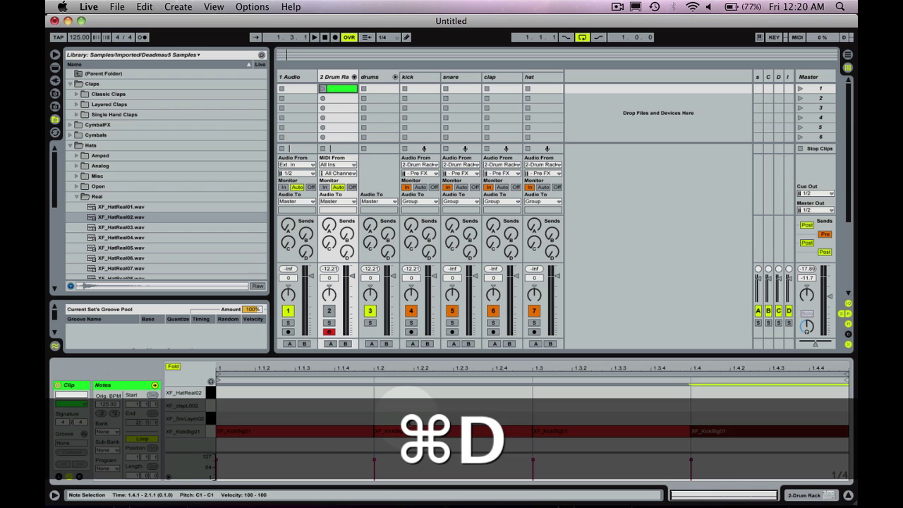
- Add snares and claps on beats 2 and 4, nudging the claps slightly early
double_click(408, 418)
double_click(716, 419)
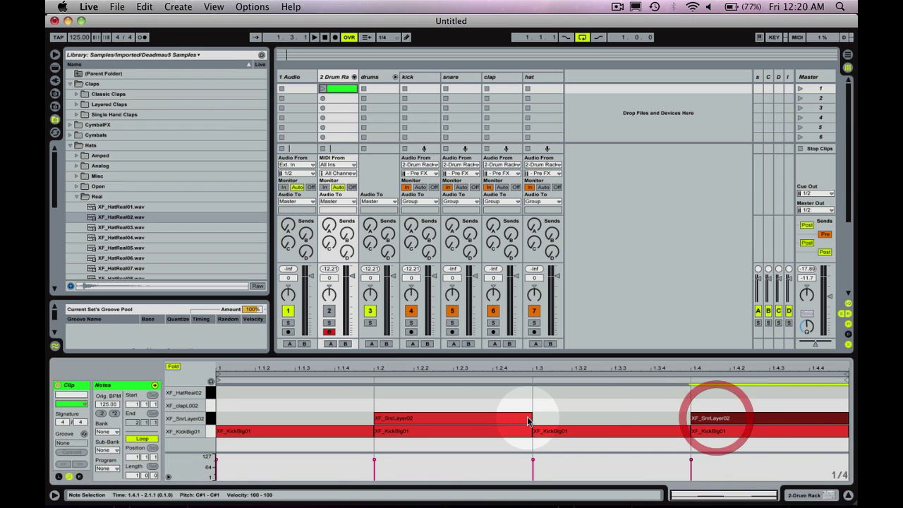
double_click(471, 405)
double_click(757, 404)
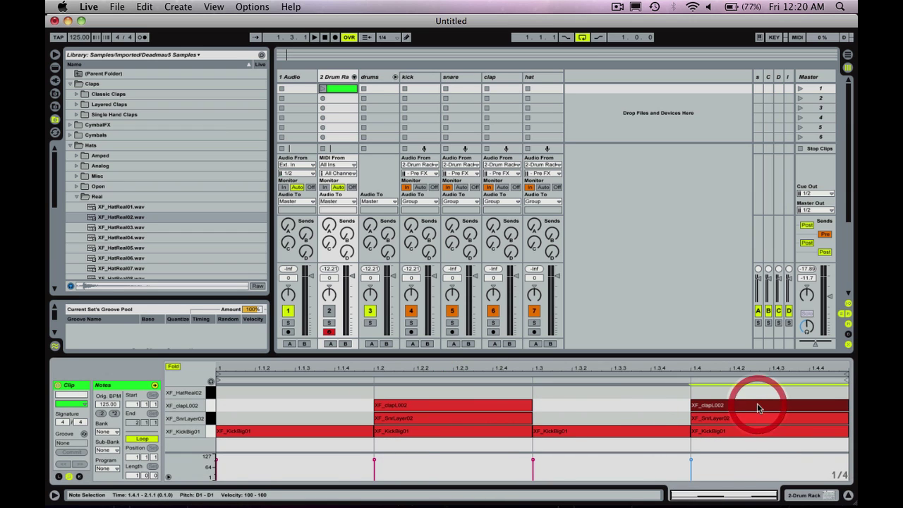
key(super+4)
drag(453, 402, 451, 407)
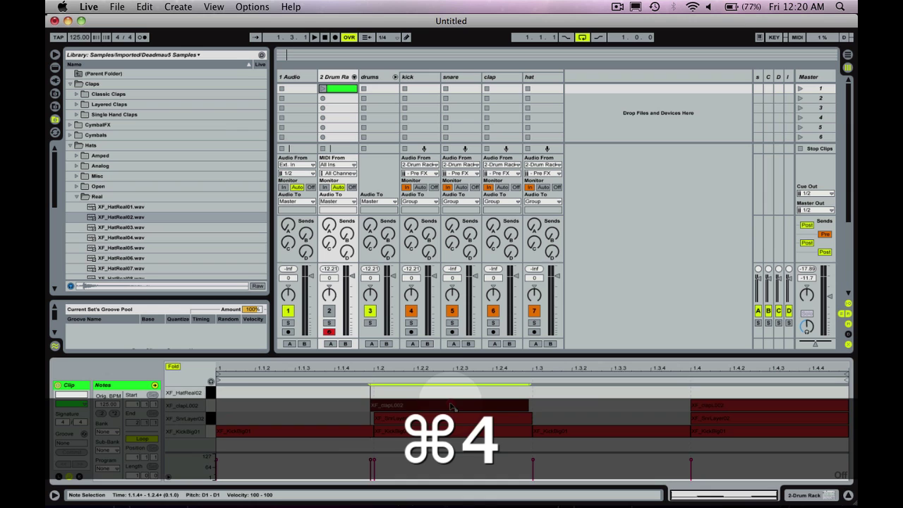
drag(723, 407, 718, 408)
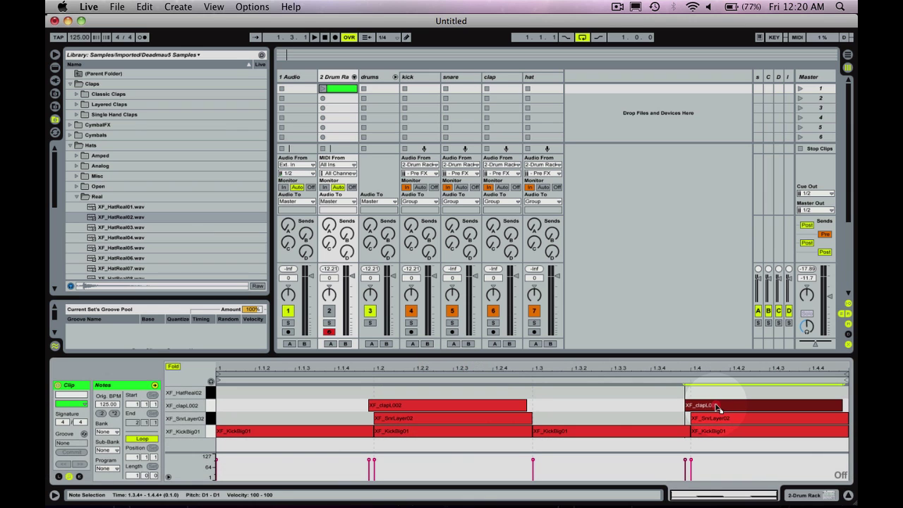
click(486, 408)
key(super+4)
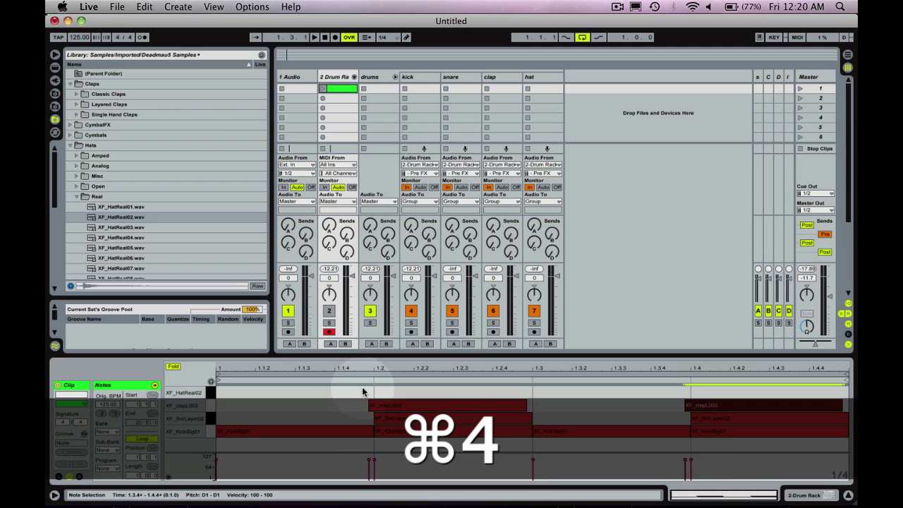
- Add four off-beat hats on a 1/8 grid, play the beat, and switch to Arrangement View
right_click(343, 402)
click(383, 351)
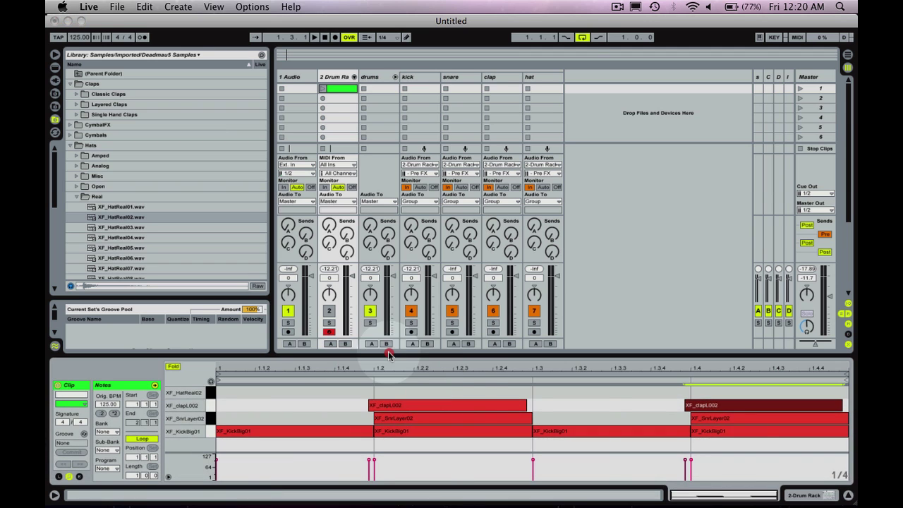
double_click(322, 393)
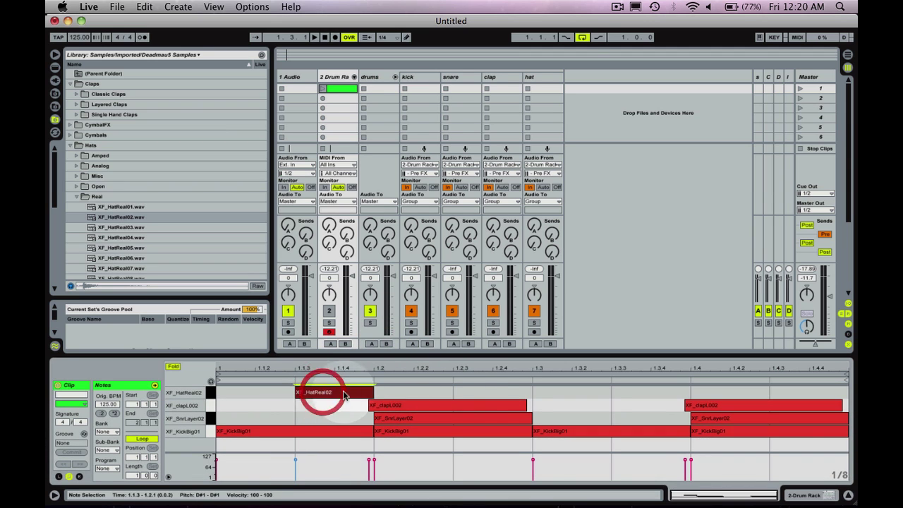
double_click(493, 392)
double_click(639, 394)
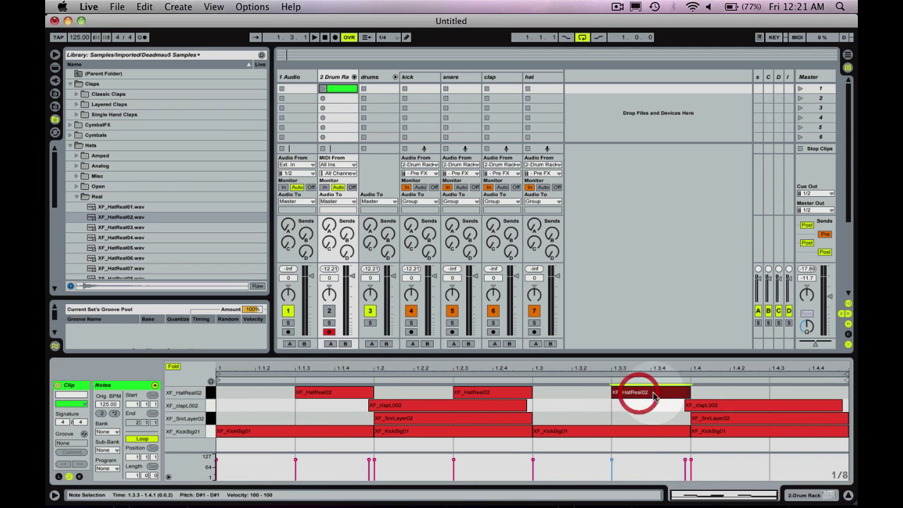
double_click(806, 393)
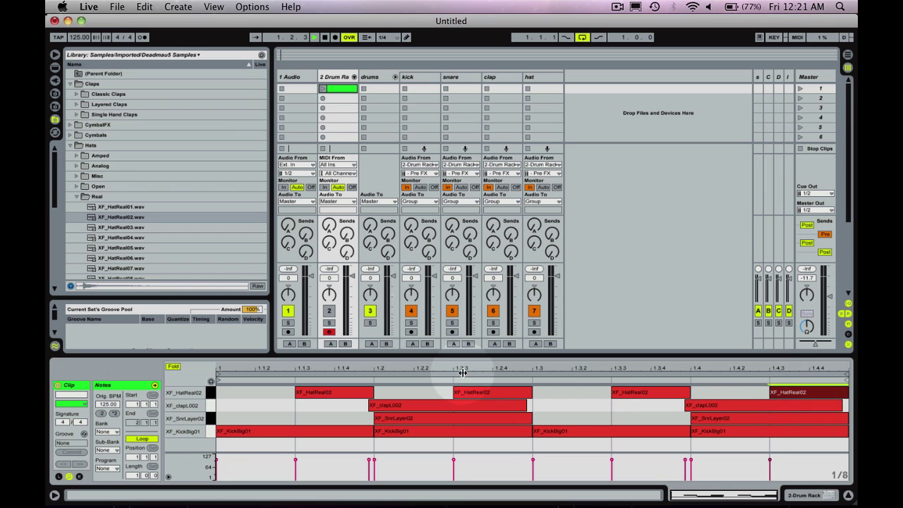
click(323, 89)
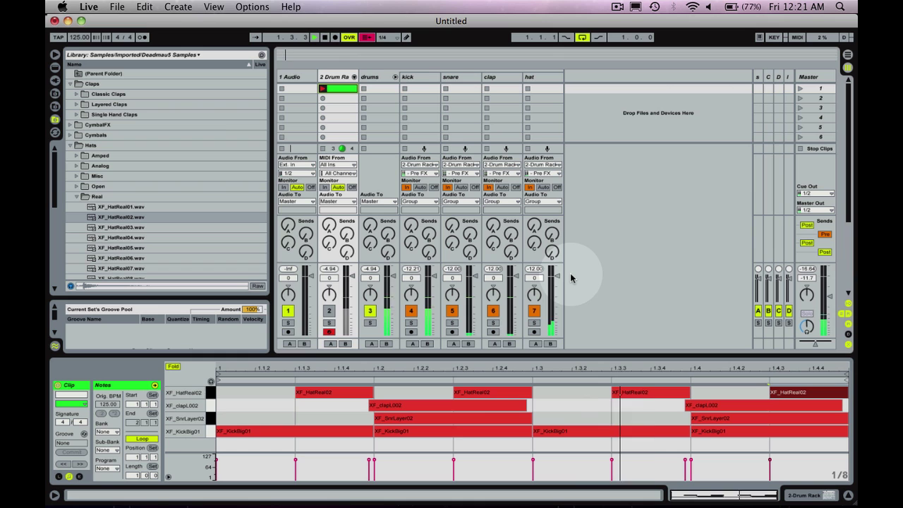
key(Tab)
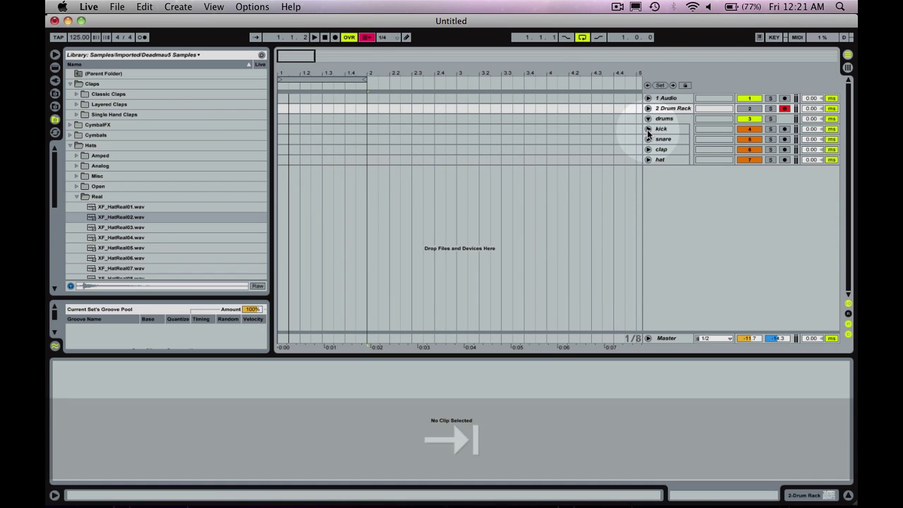
- Relaunch the drum clip, stop the transport, and undo the unwanted Drum Rack recording
key(Tab)
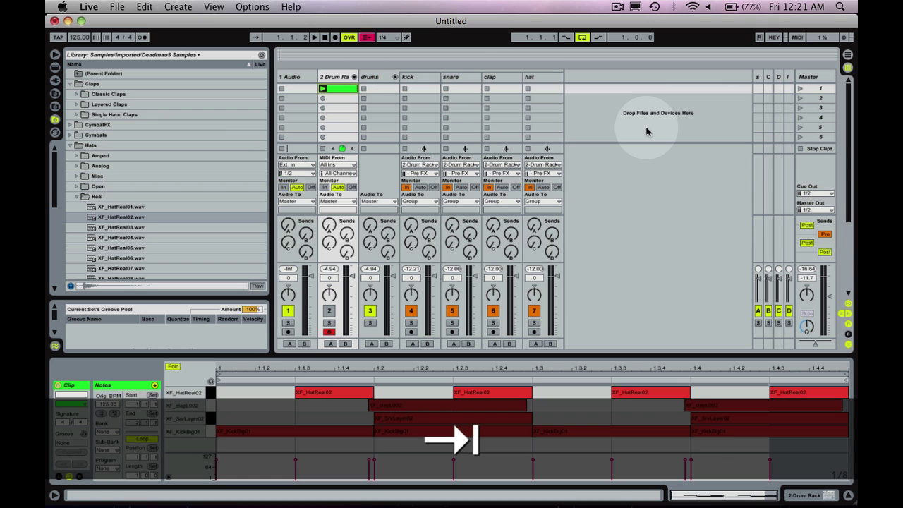
click(324, 92)
key(Tab)
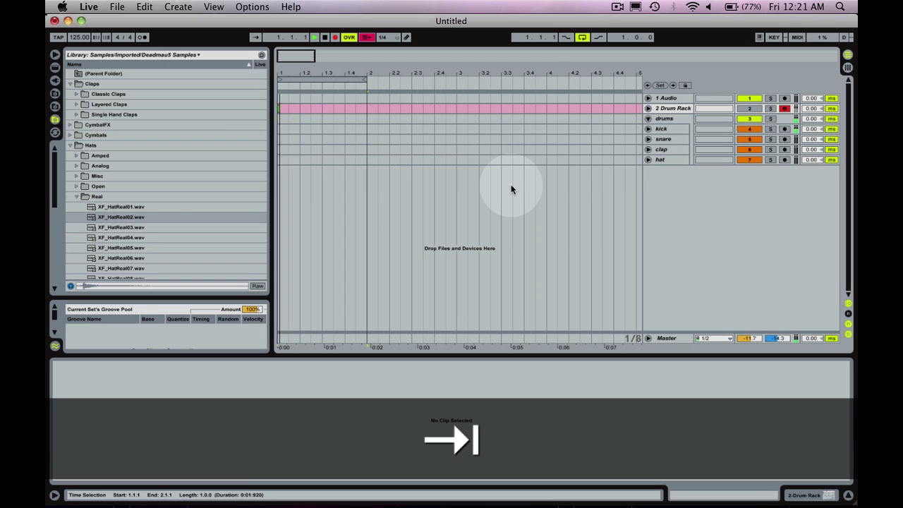
key(space)
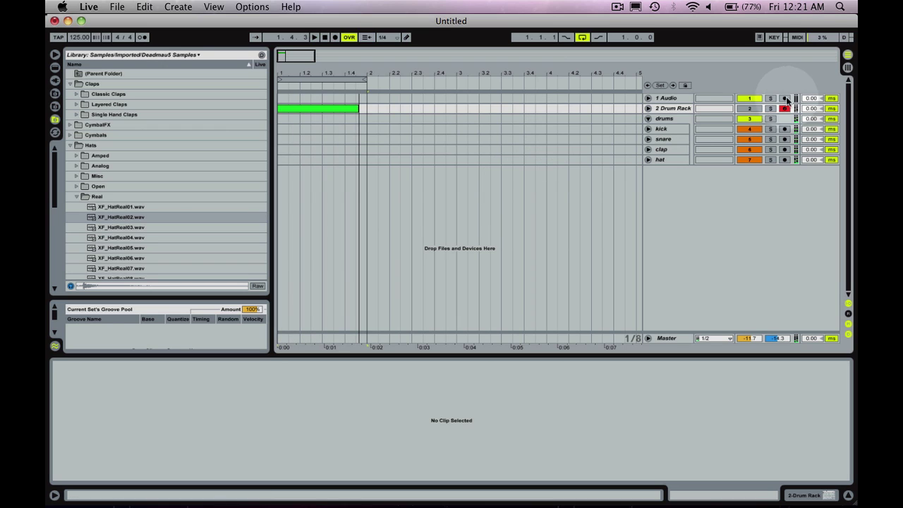
key(super)
key(super+z)
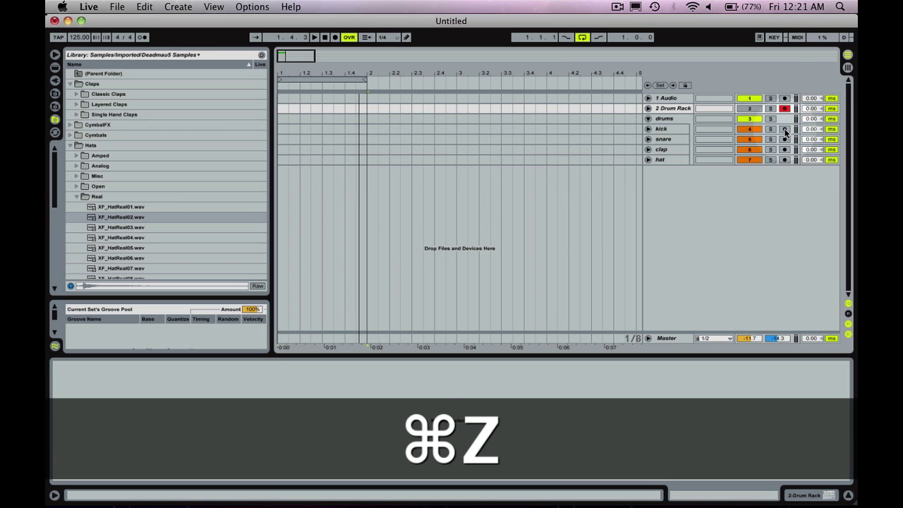
- Arm kick, snare, clap and hat alongside the Drum Rack and enable Arrangement Record
super+click(785, 130)
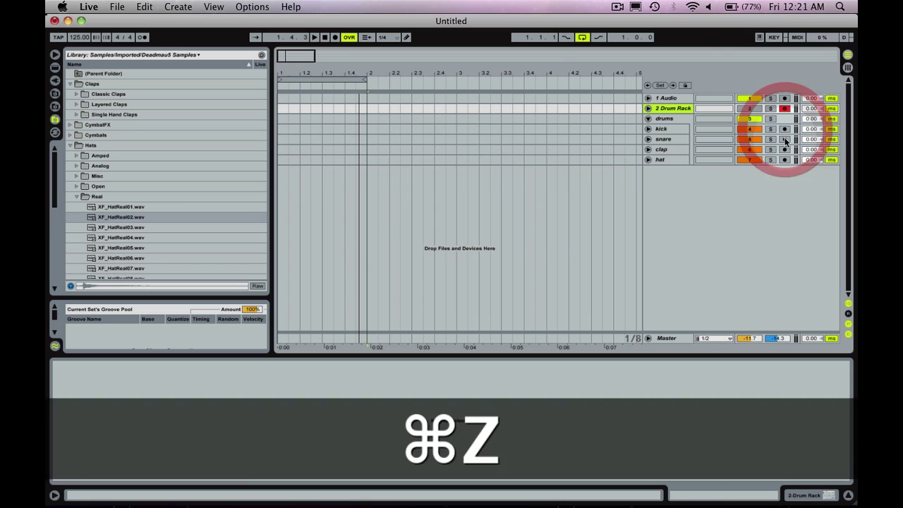
super+click(785, 140)
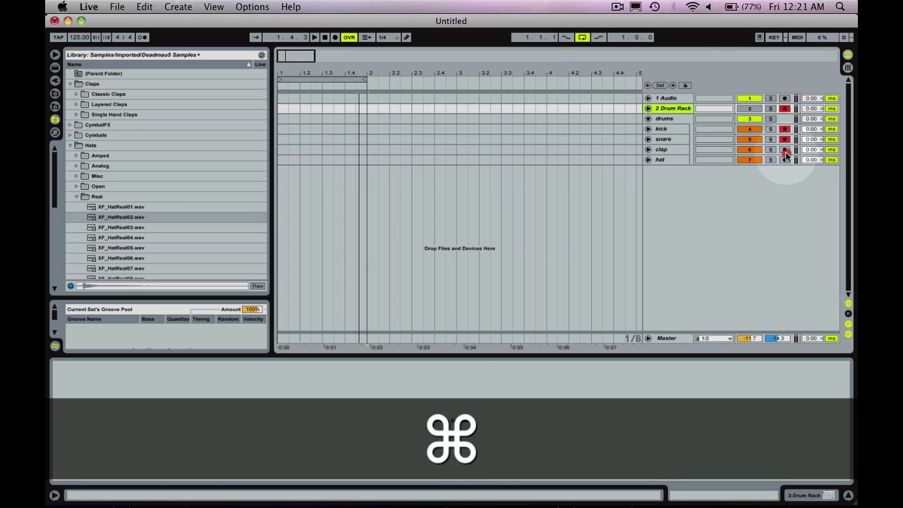
super+click(785, 150)
super+click(785, 160)
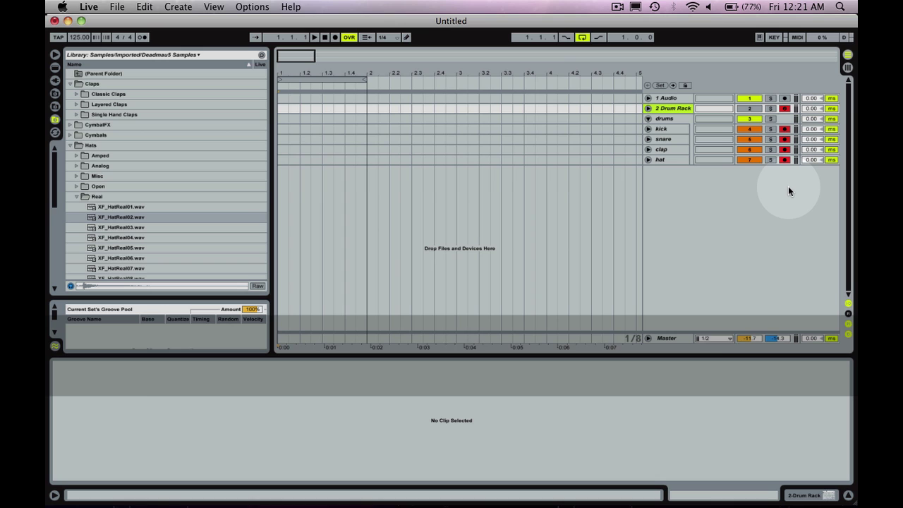
key(r)
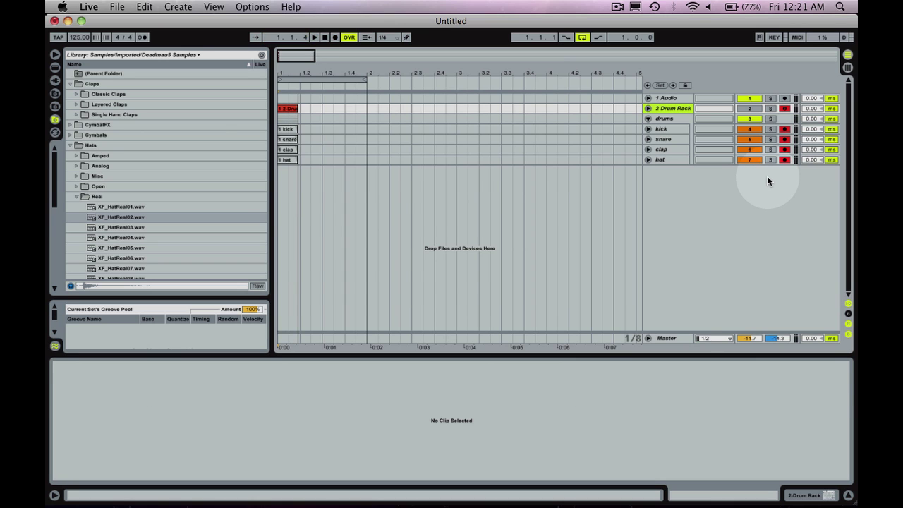
key(Tab)
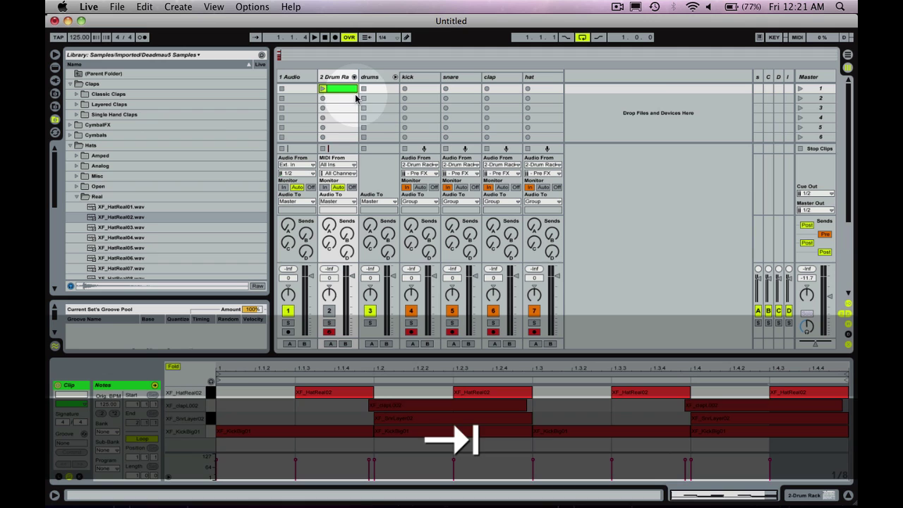
- Launch the Drum Rack clip to record one bar into the Arrangement, then stop
click(323, 90)
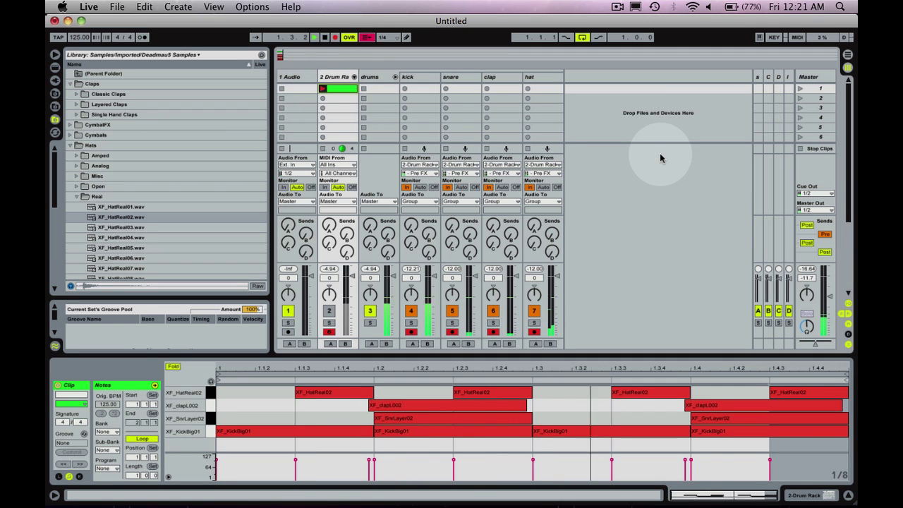
key(Tab)
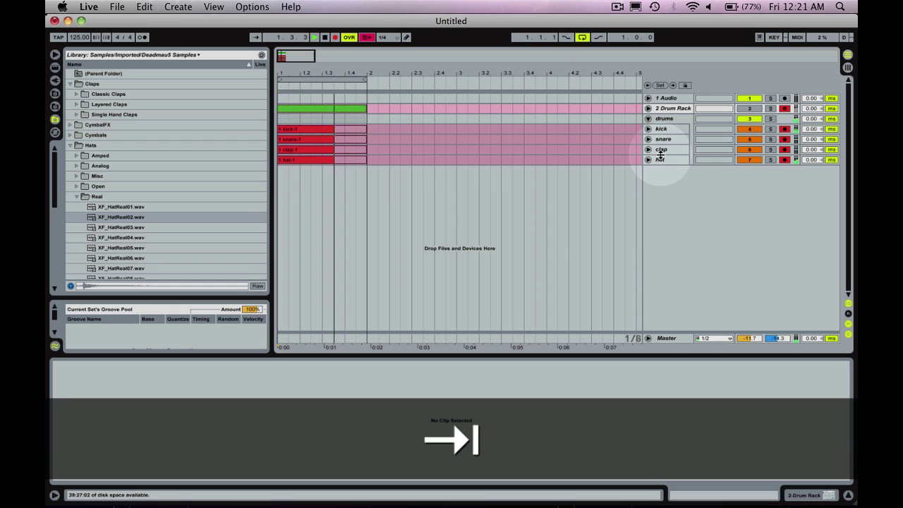
key(space)
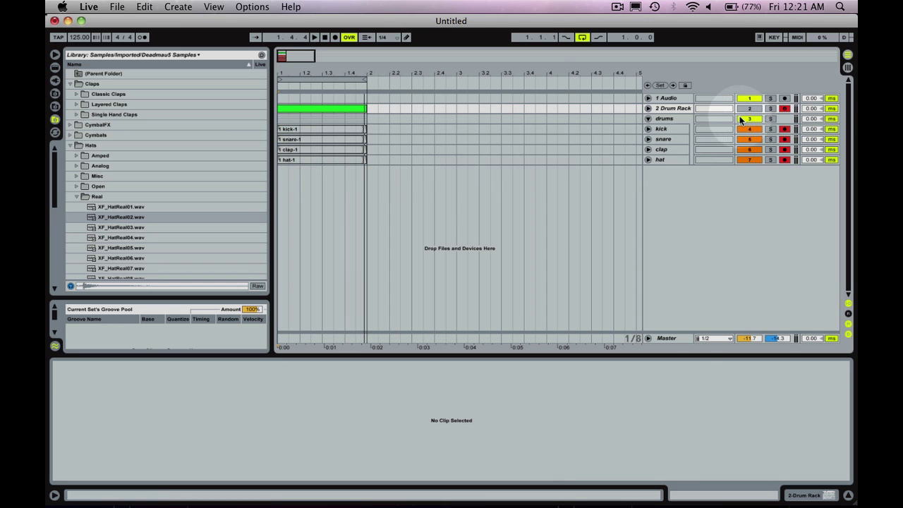
- Trim and rejoin the kick-1, snare-1, clap-1 and hat-1 clips to span exactly bar 1 to bar 2
click(358, 131)
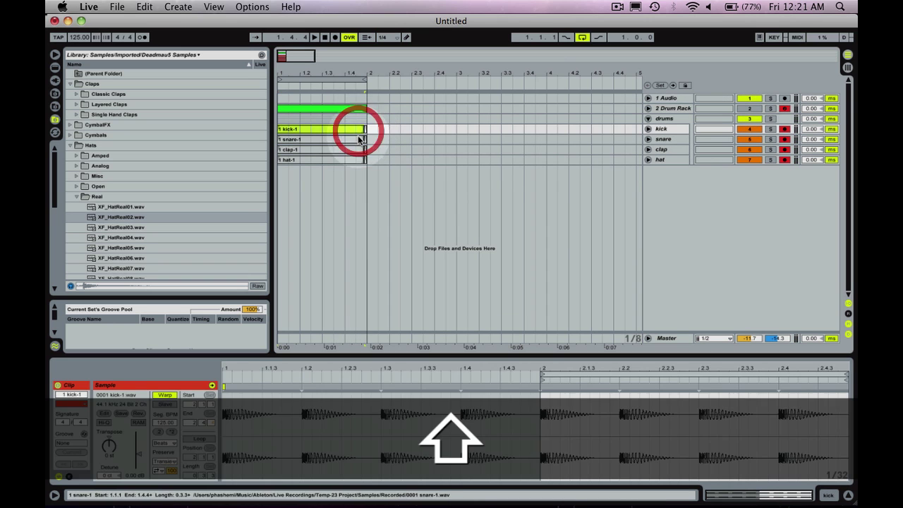
shift+click(360, 160)
click(363, 160)
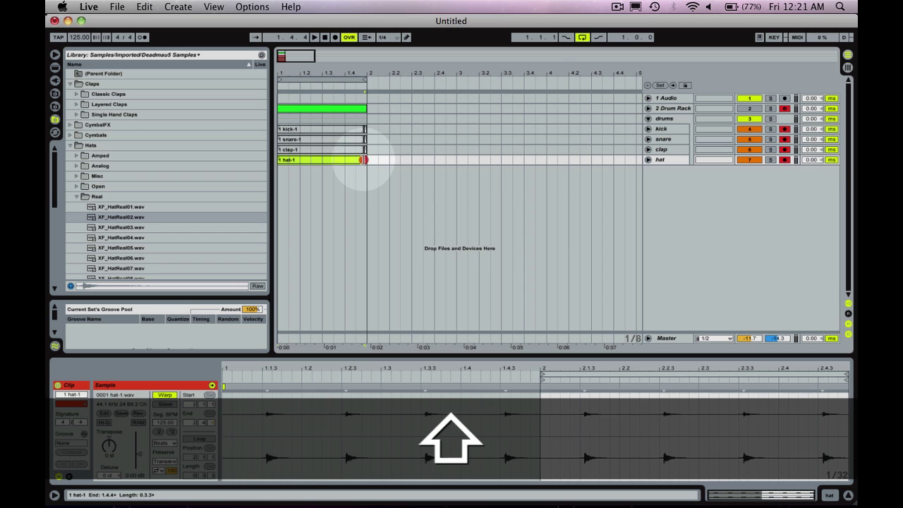
mouse_move(369, 159)
mouse_down()
mouse_move(312, 157)
mouse_move(374, 163)
mouse_up()
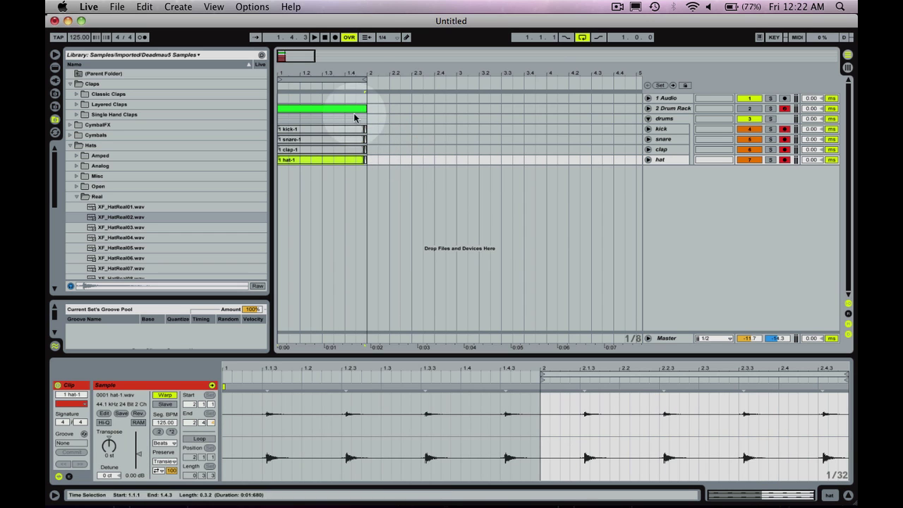
drag(354, 70, 354, 124)
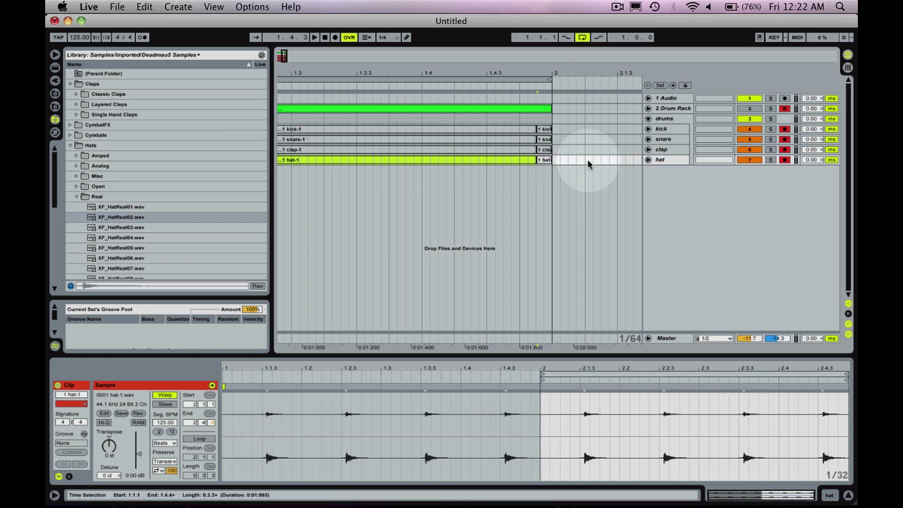
drag(537, 130, 218, 177)
shift+click(549, 160)
drag(508, 78, 564, 70)
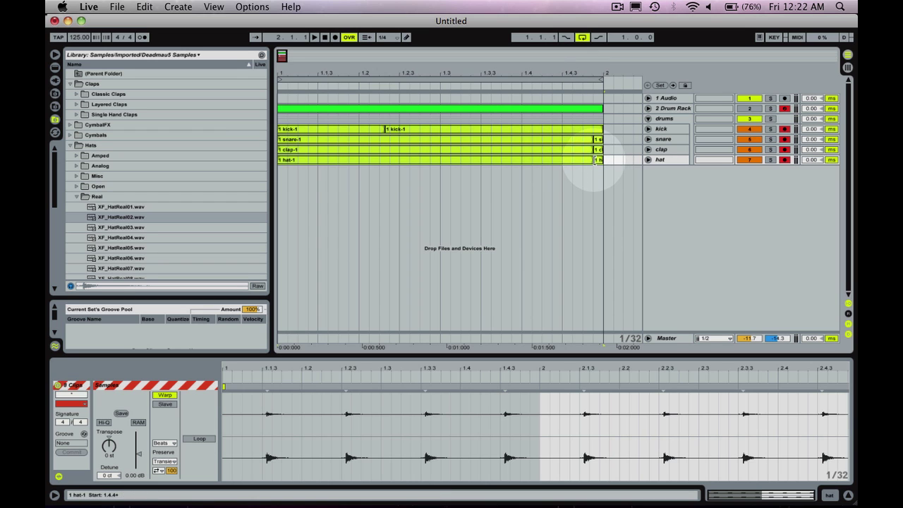
drag(596, 160, 228, 196)
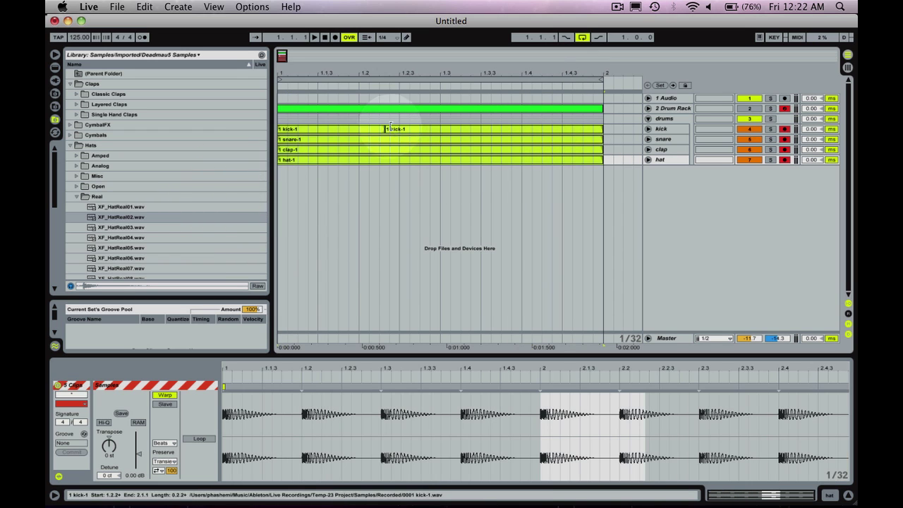
drag(387, 129, 262, 134)
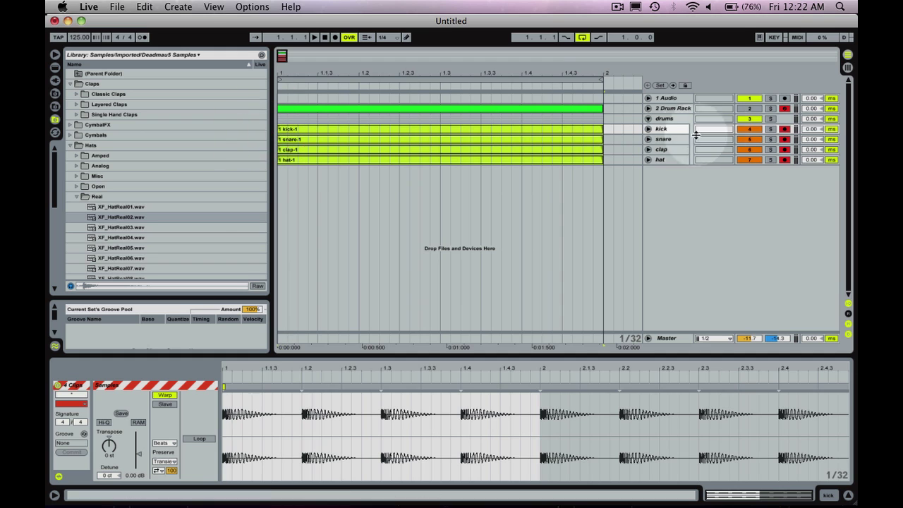
- Expand the kick, snare, clap and hat tracks to show their waveforms
click(648, 128)
click(649, 177)
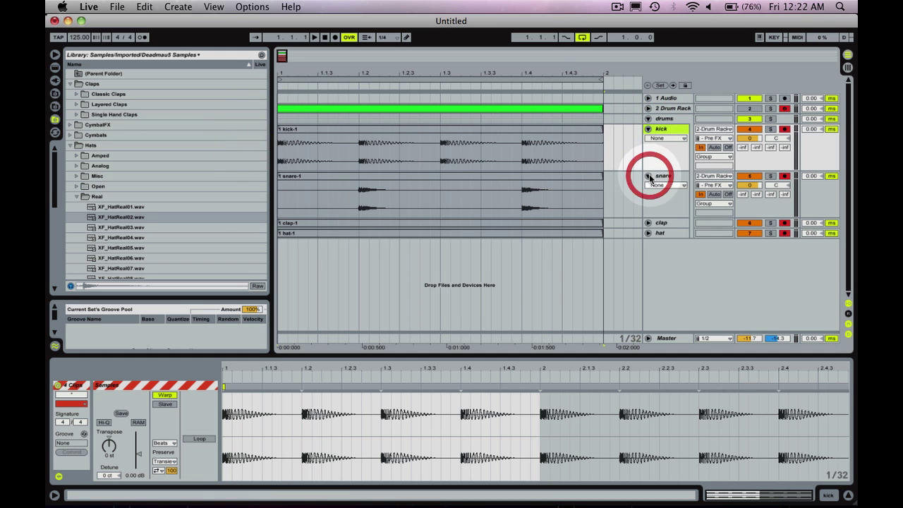
click(649, 223)
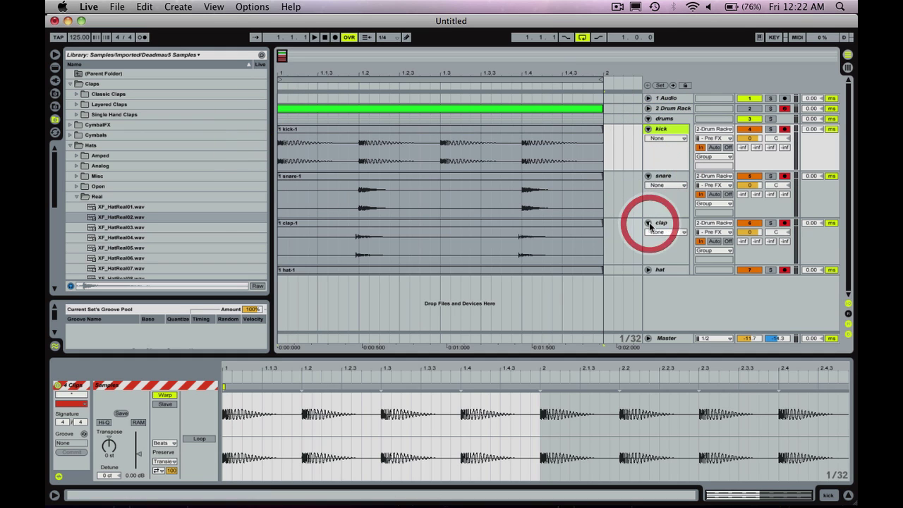
click(648, 270)
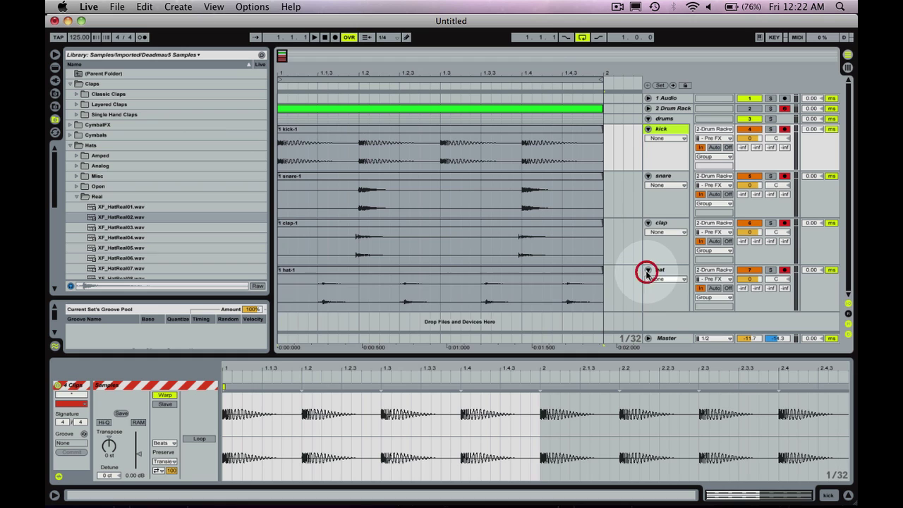
- Set all four drum tracks' monitoring to Auto and play the beat from the snare lane
click(714, 147)
click(715, 195)
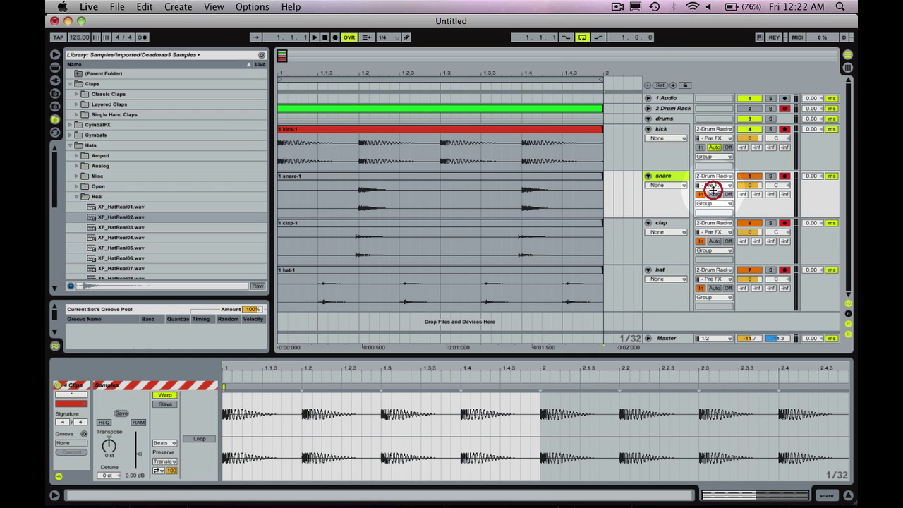
click(714, 241)
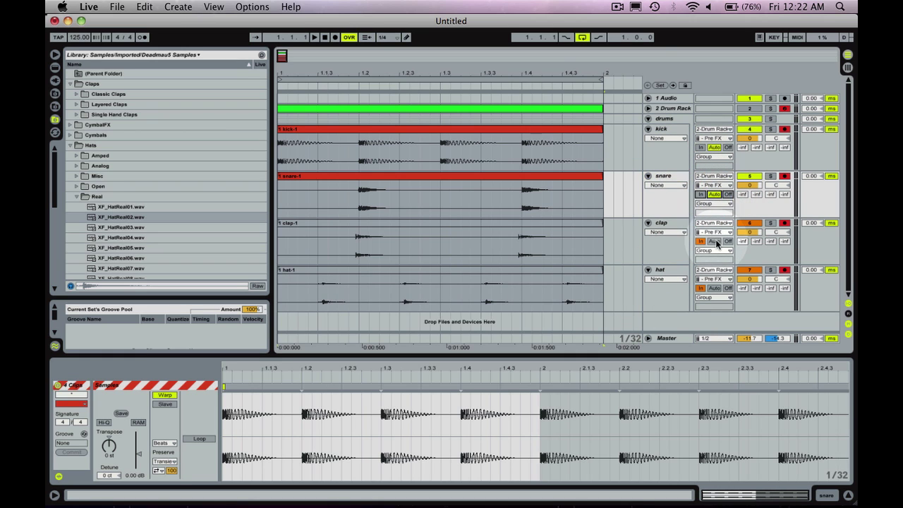
click(715, 288)
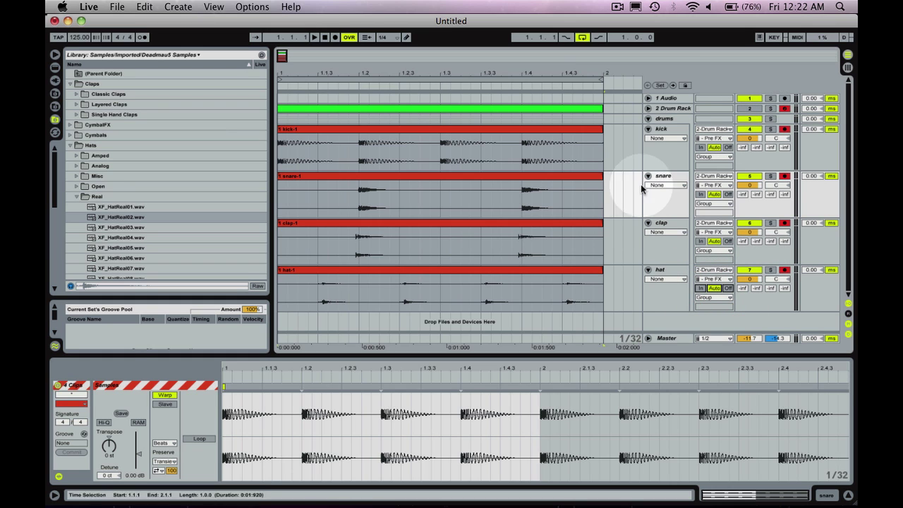
click(670, 185)
key(space)
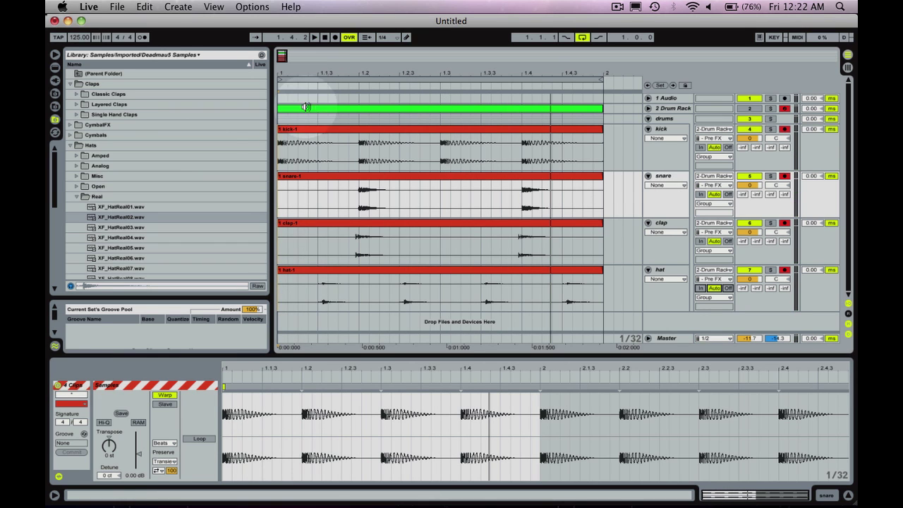
- Widen the arrangement and duplicate short slices in the kick clip and the snare clip at 1.2.1
drag(271, 149, 216, 148)
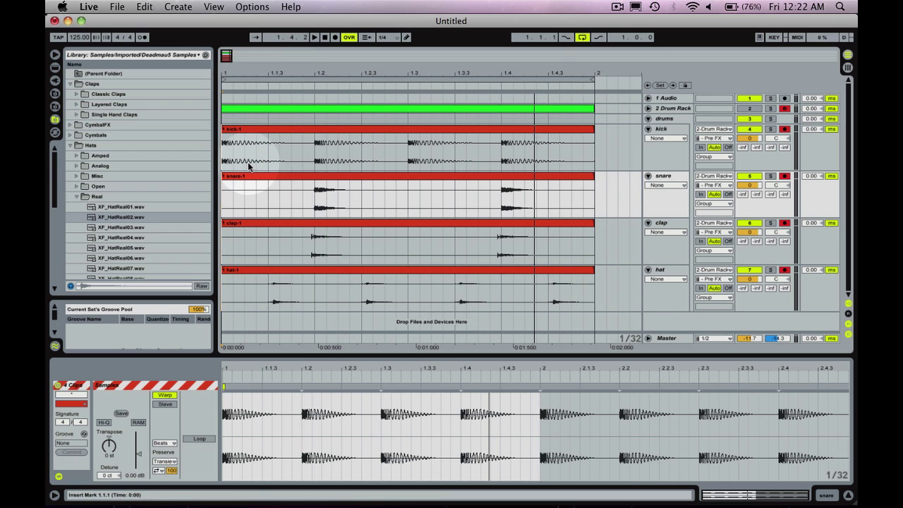
drag(248, 167, 266, 163)
key(super+d)
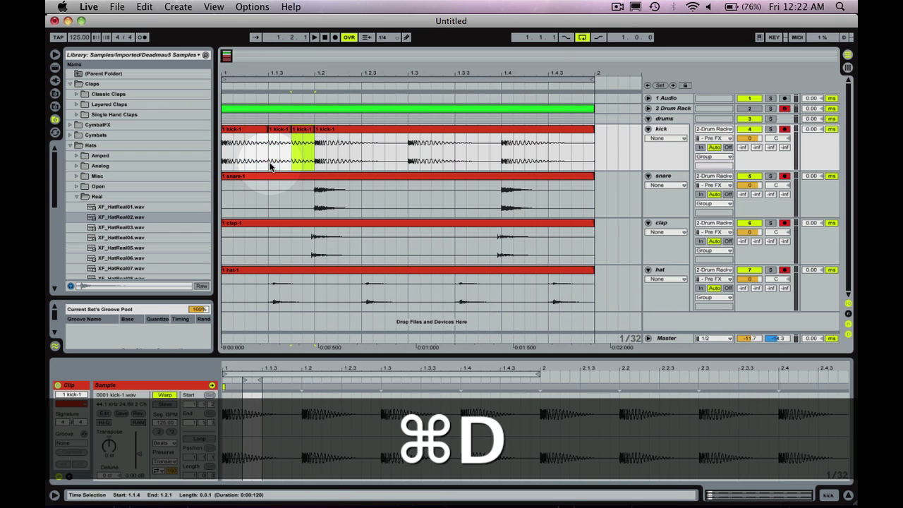
click(239, 144)
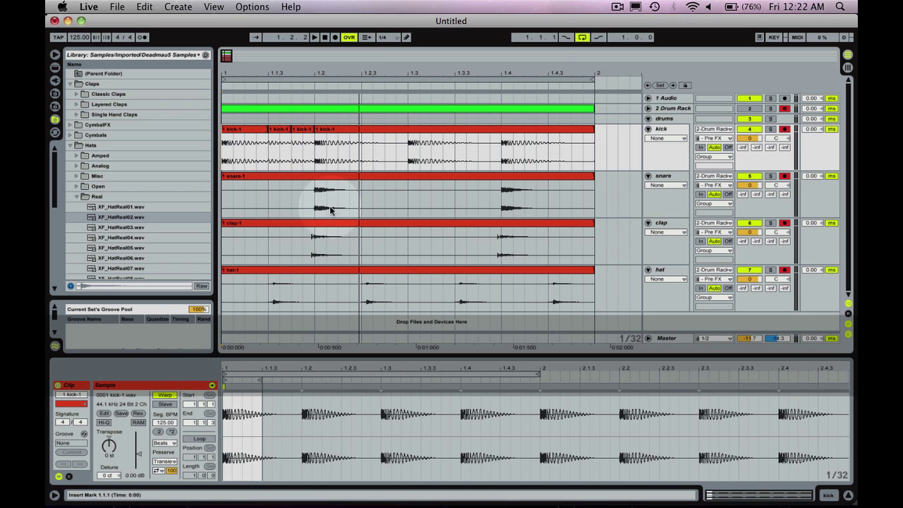
drag(330, 210, 347, 208)
key(super+d)
key(super+d)
key(super+d)
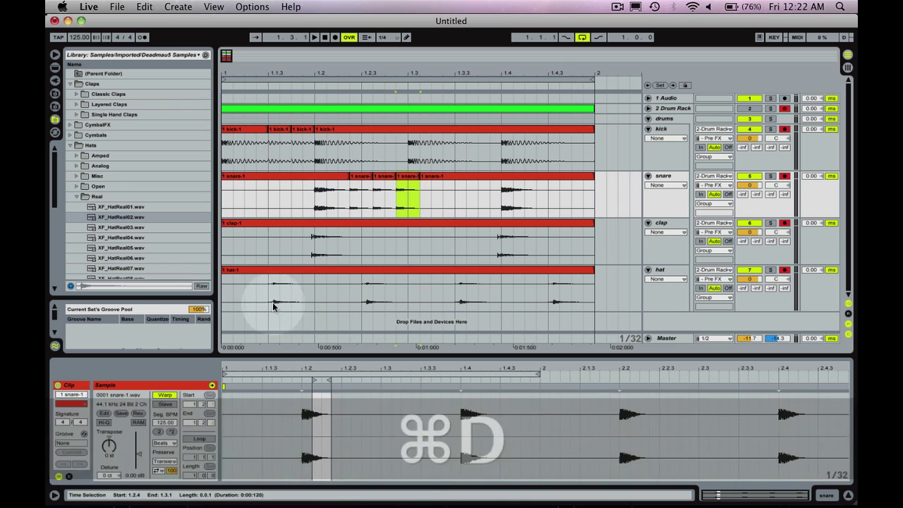
- Duplicate a short hat slice near 1.1.3, copy it to 1.2.2, and play the beat
drag(269, 302, 279, 303)
key(super+d)
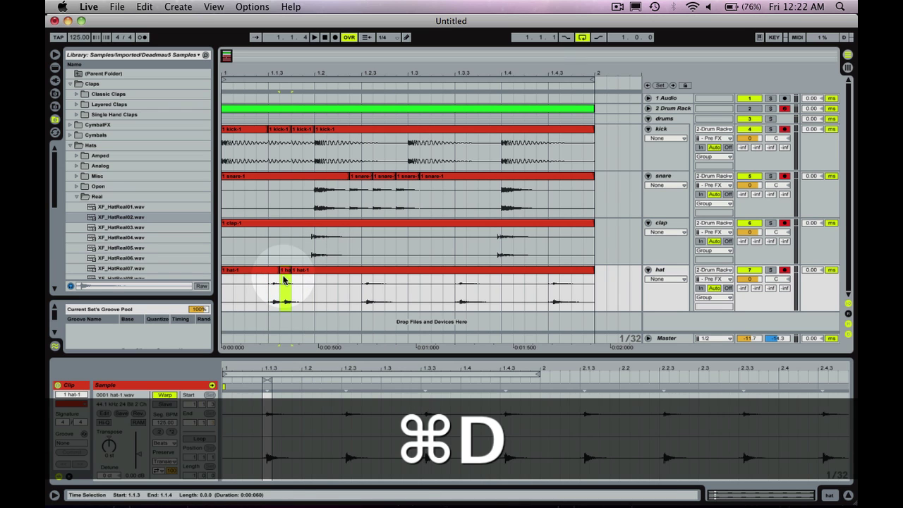
drag(287, 272, 329, 285)
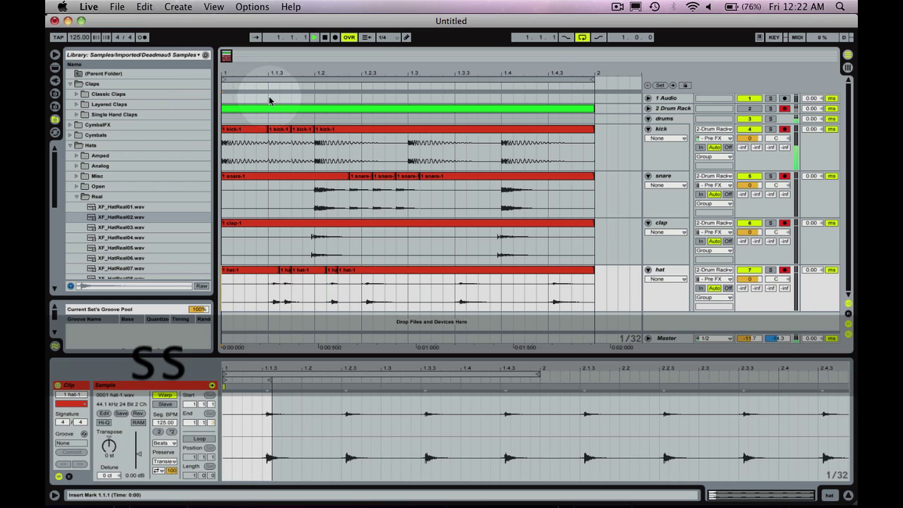
key(space)
key(space)
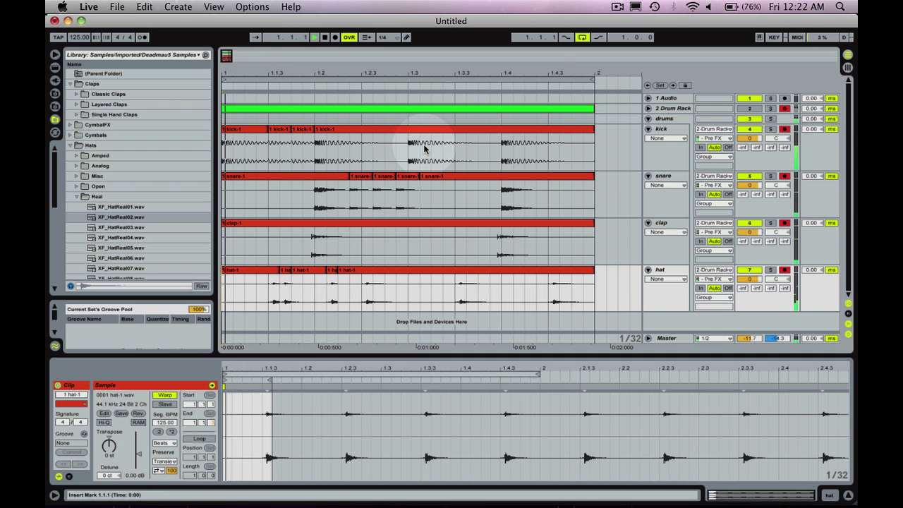
click(413, 180)
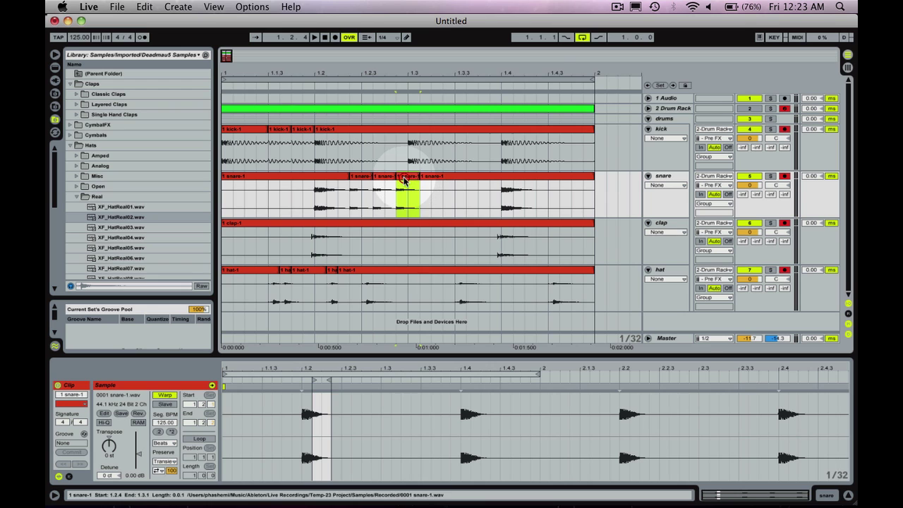
click(404, 180)
click(383, 178)
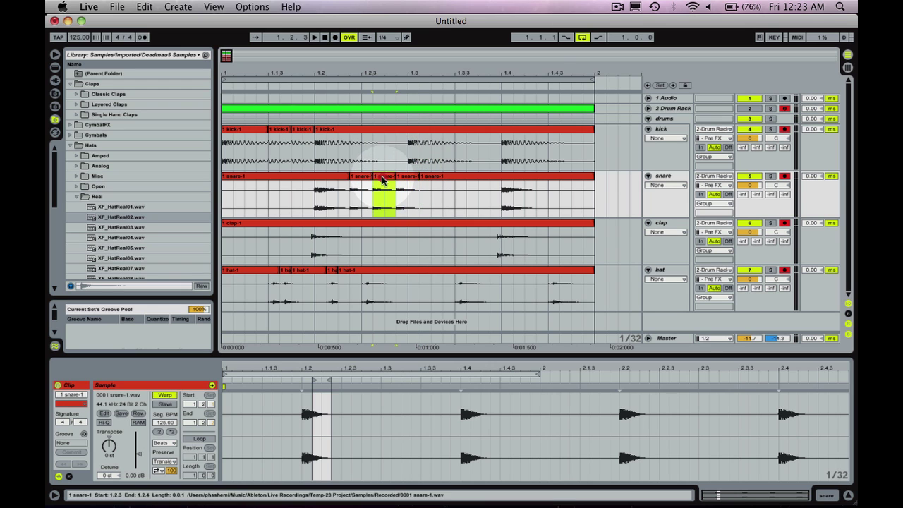
click(361, 181)
shift+click(413, 178)
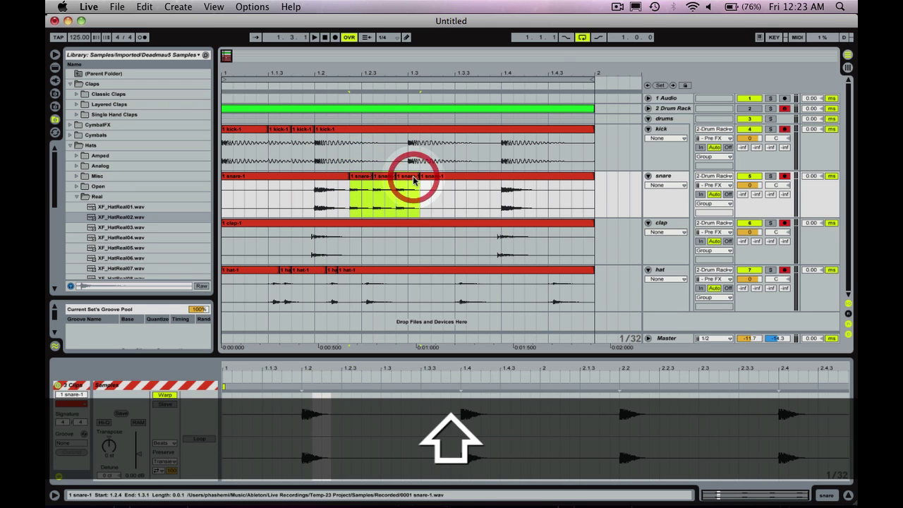
shift+click(428, 186)
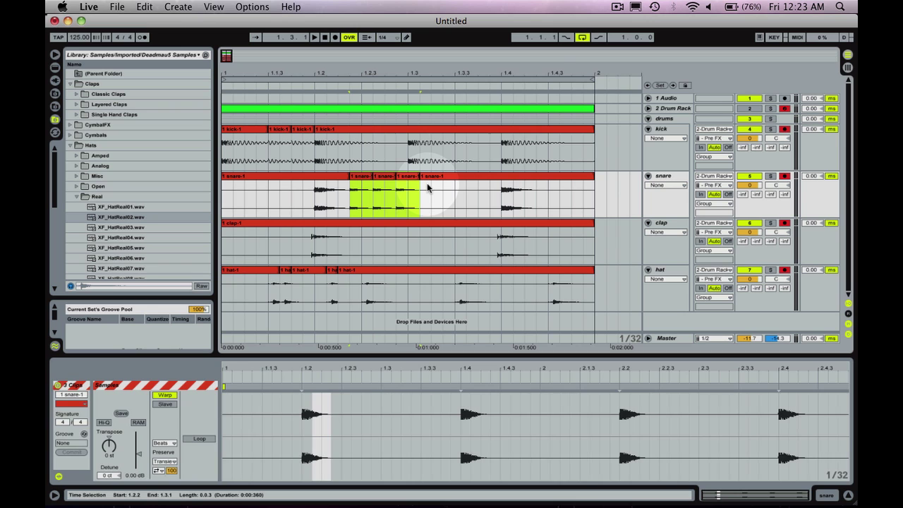
drag(478, 72, 414, 71)
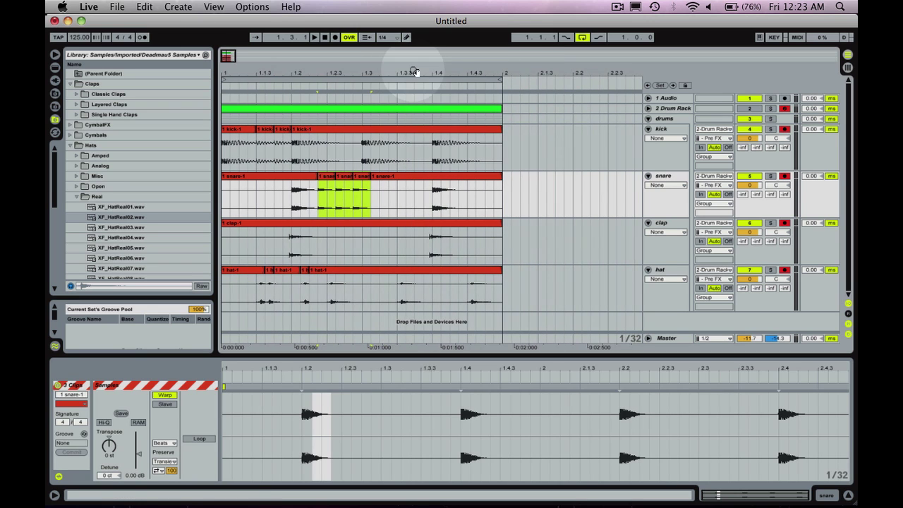
- Show the 2 Drum Rack device's four sample pads, then select the snare clip
click(671, 109)
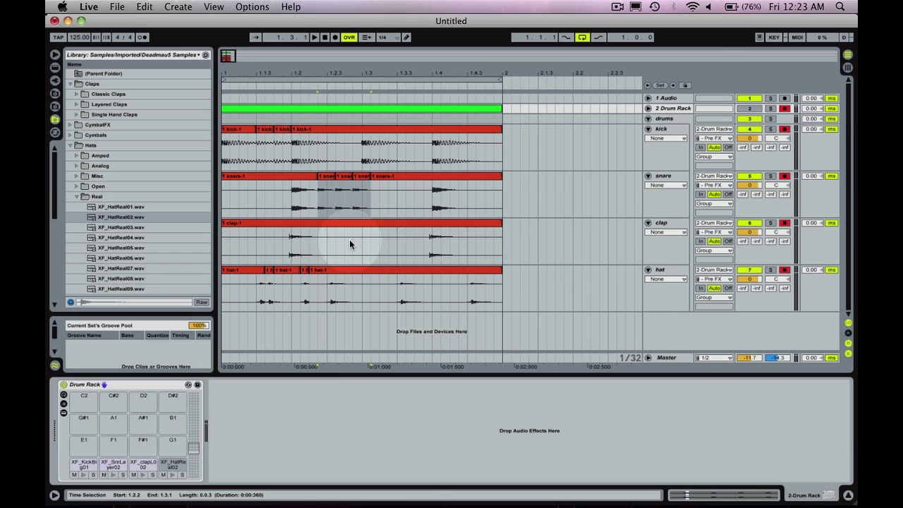
click(437, 178)
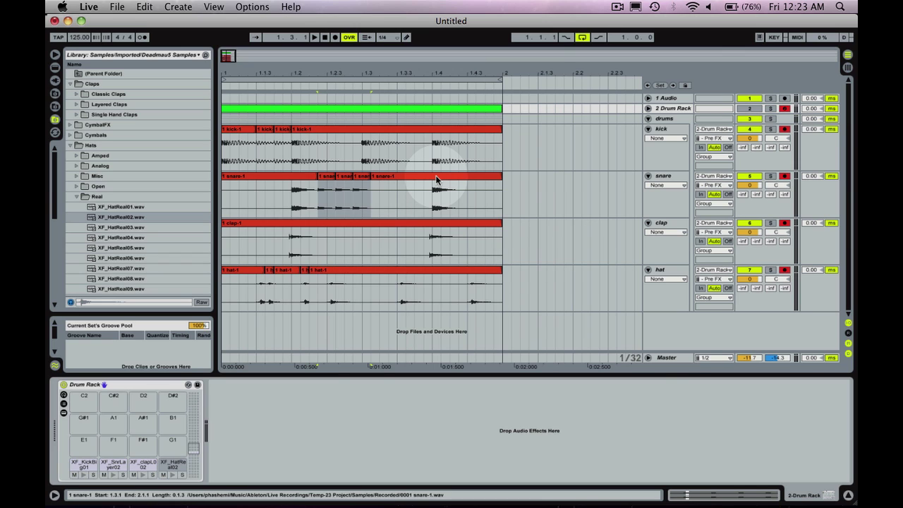